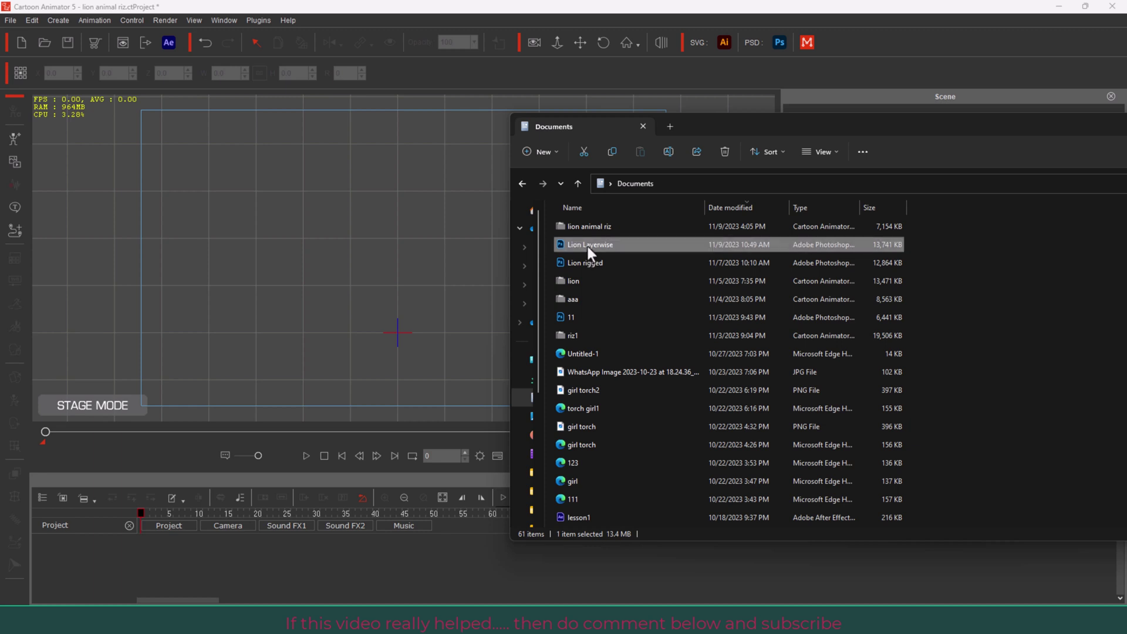
Import Lion Layerwise.psd onto the stage as a Bone Actor
left_click_drag(589, 243, 456, 242)
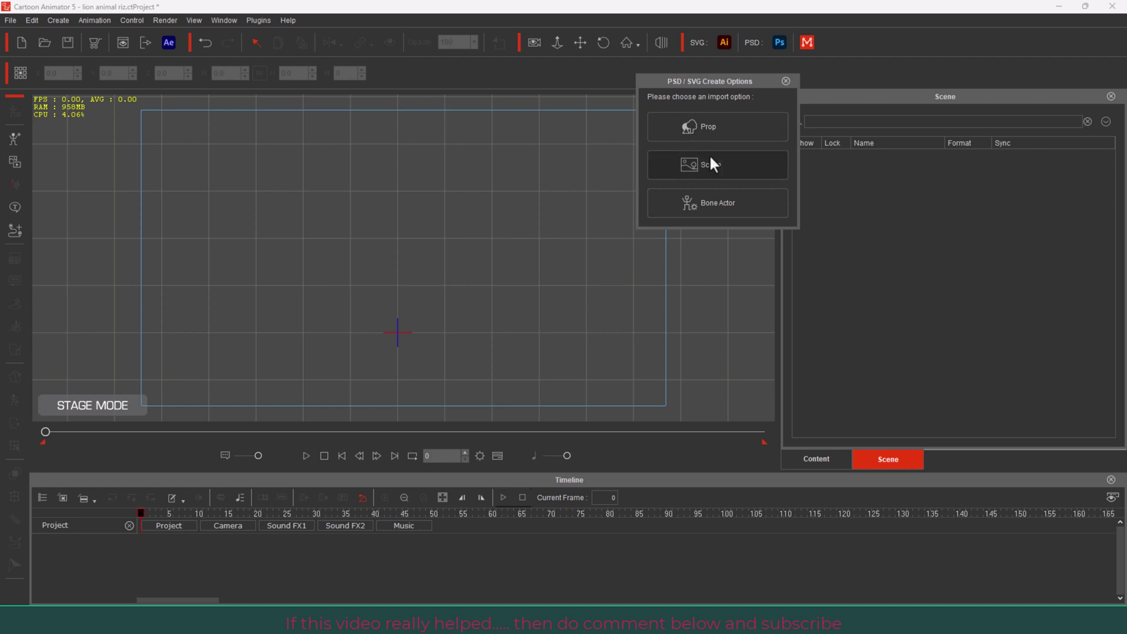
left_click(713, 206)
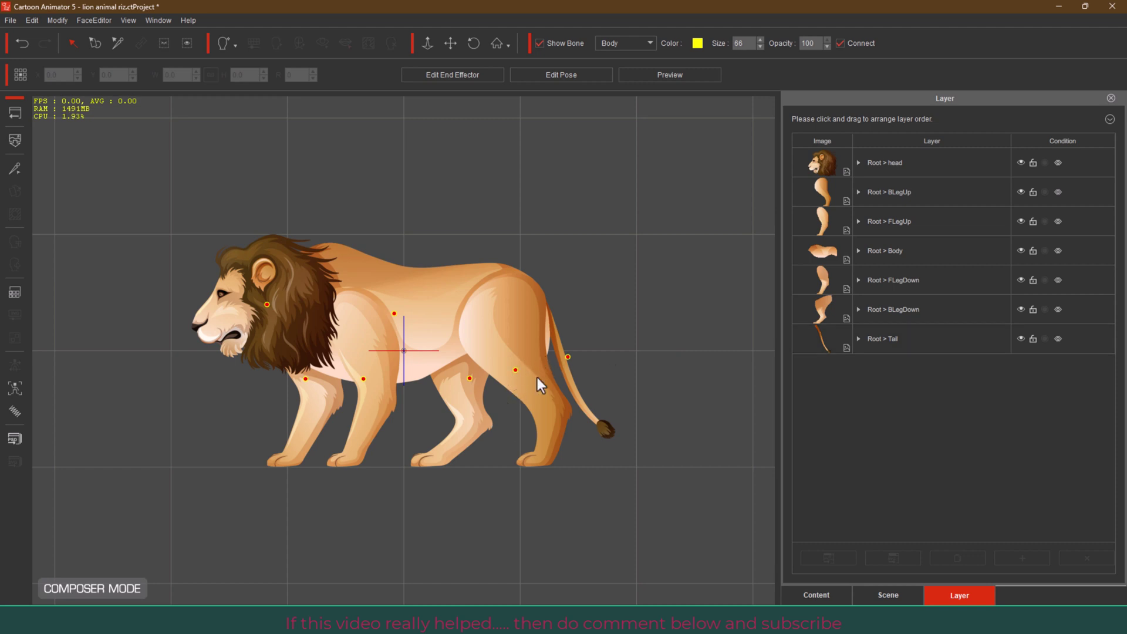
Rotate the lion's tail around its joint, then swing the back upper leg forward at the hip
left_click(568, 355)
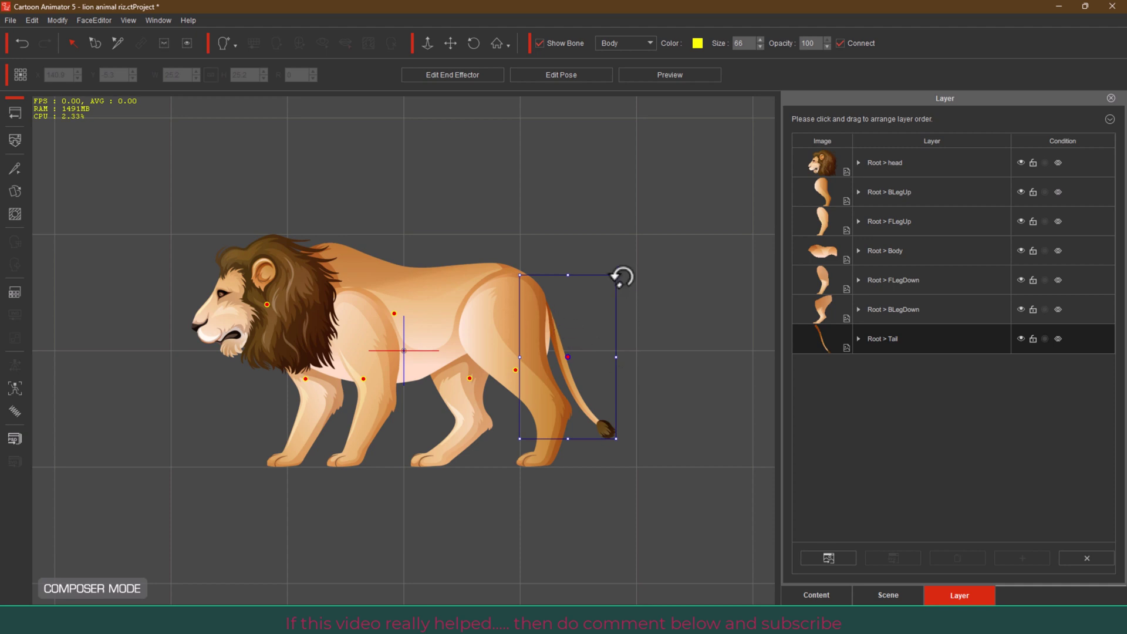
left_click_drag(622, 277, 551, 393)
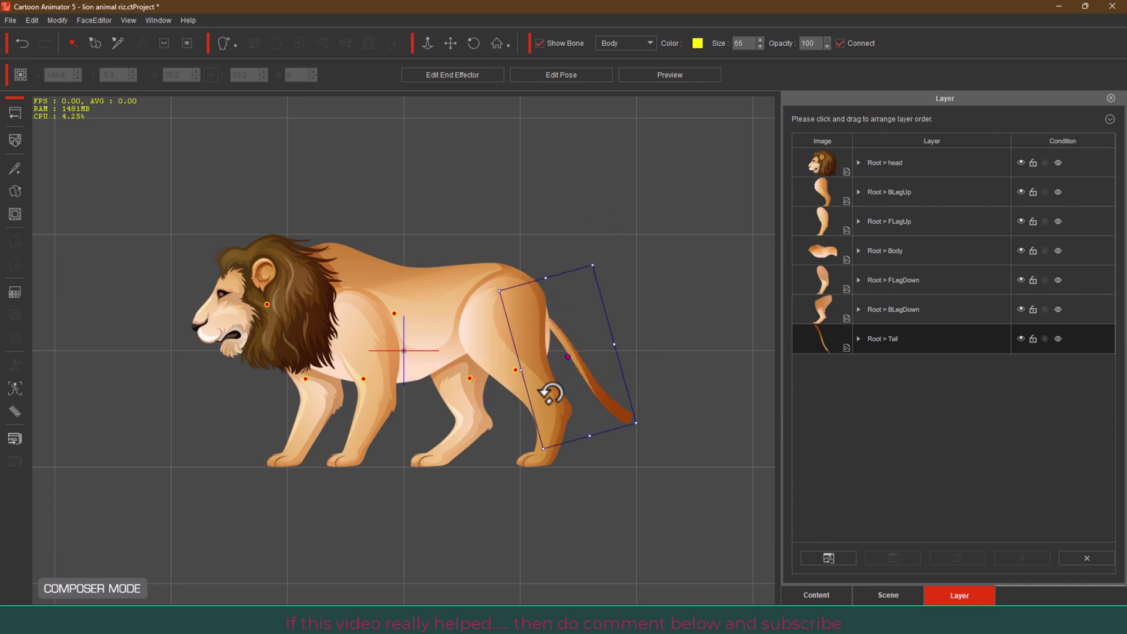
mouse_move(551, 393)
left_mouse_down()
mouse_move(563, 397)
mouse_move(521, 395)
mouse_move(478, 262)
mouse_move(632, 269)
mouse_move(629, 309)
left_mouse_up()
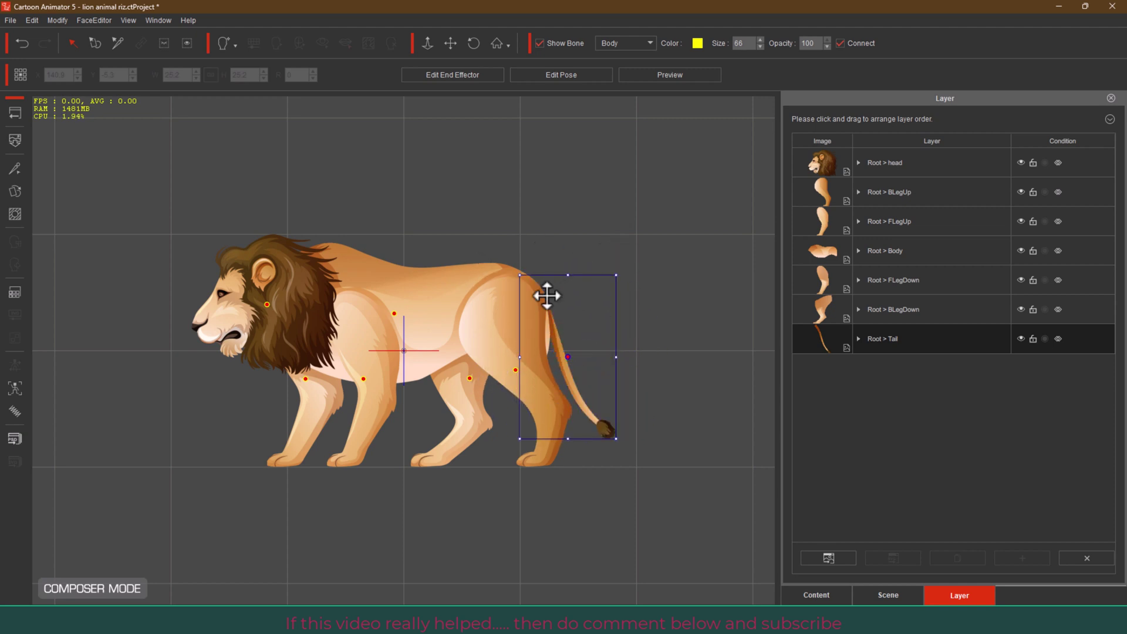
left_click(514, 371)
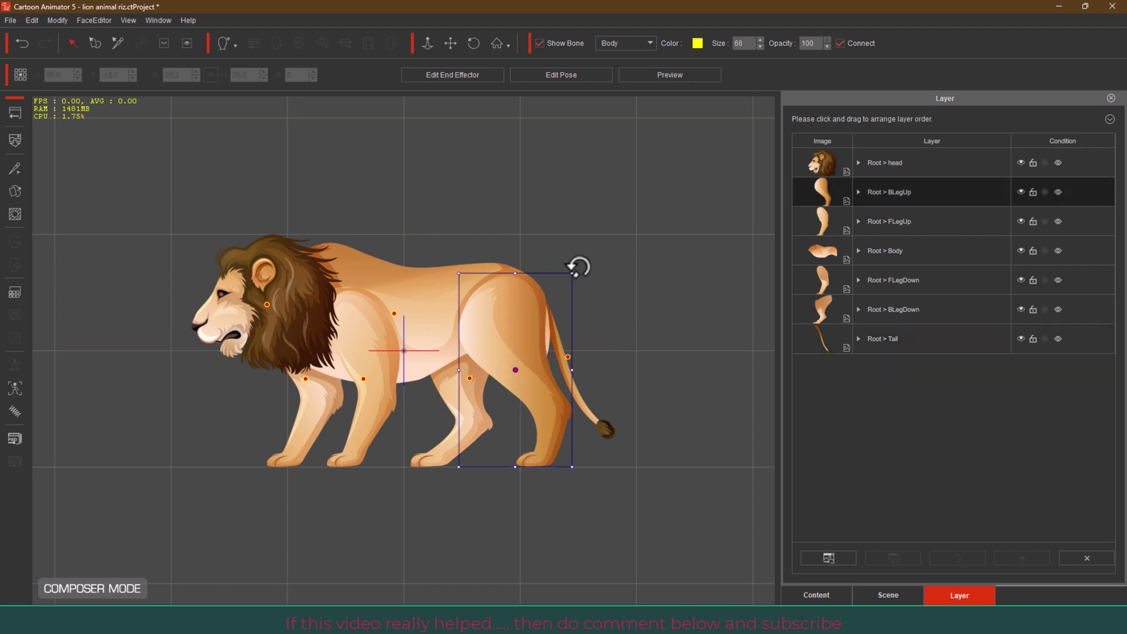
mouse_move(574, 269)
left_mouse_down()
mouse_move(567, 349)
mouse_move(553, 309)
left_mouse_up()
In the Bone Editor, add a knee, ankle and foot bone chain from BLegUp, then preview it
key("b")
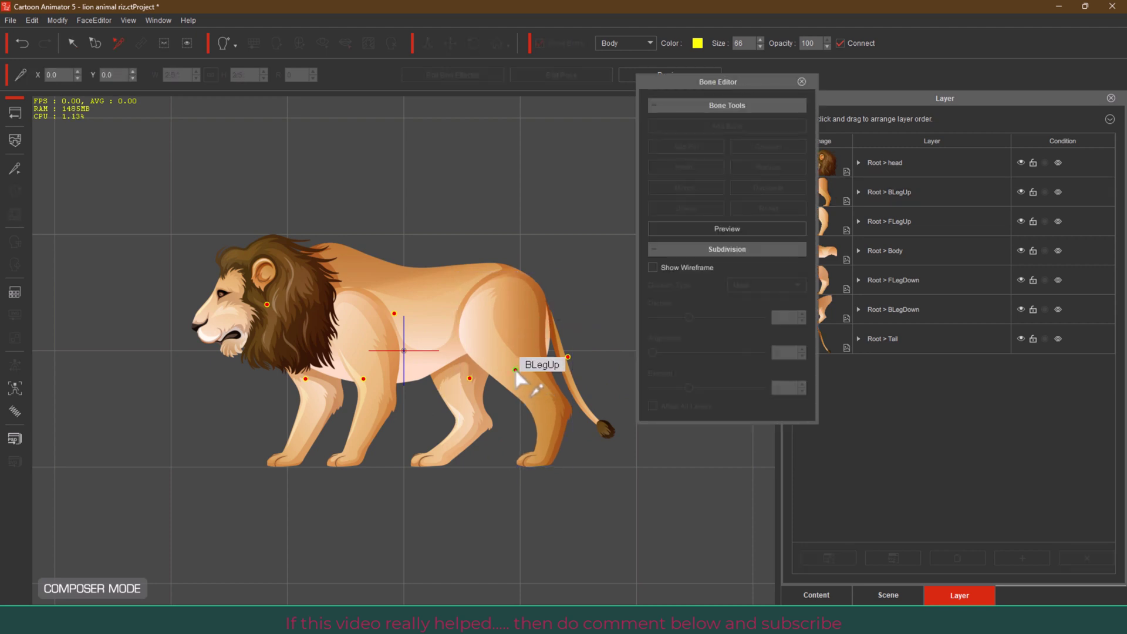
left_click(516, 370)
left_click(745, 127)
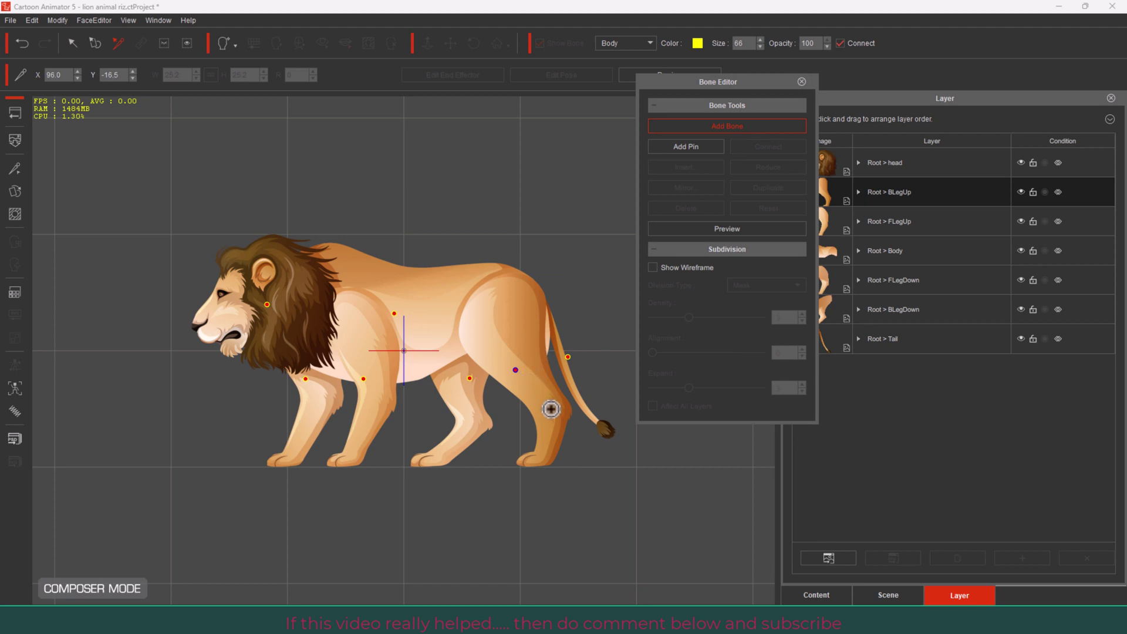
left_click(551, 409)
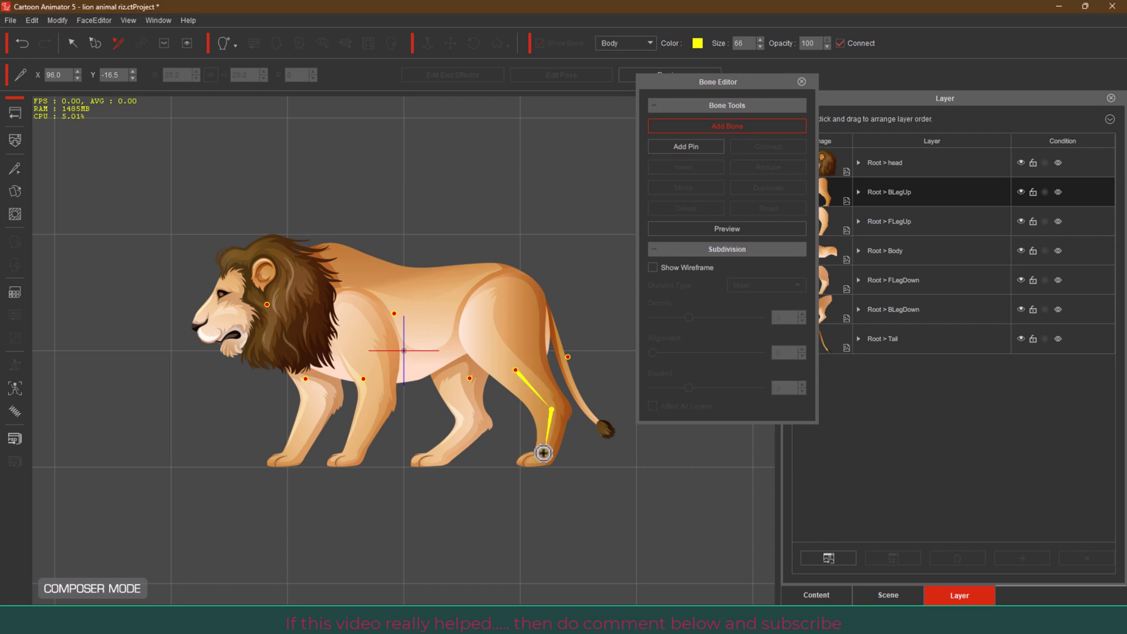
left_click(543, 454)
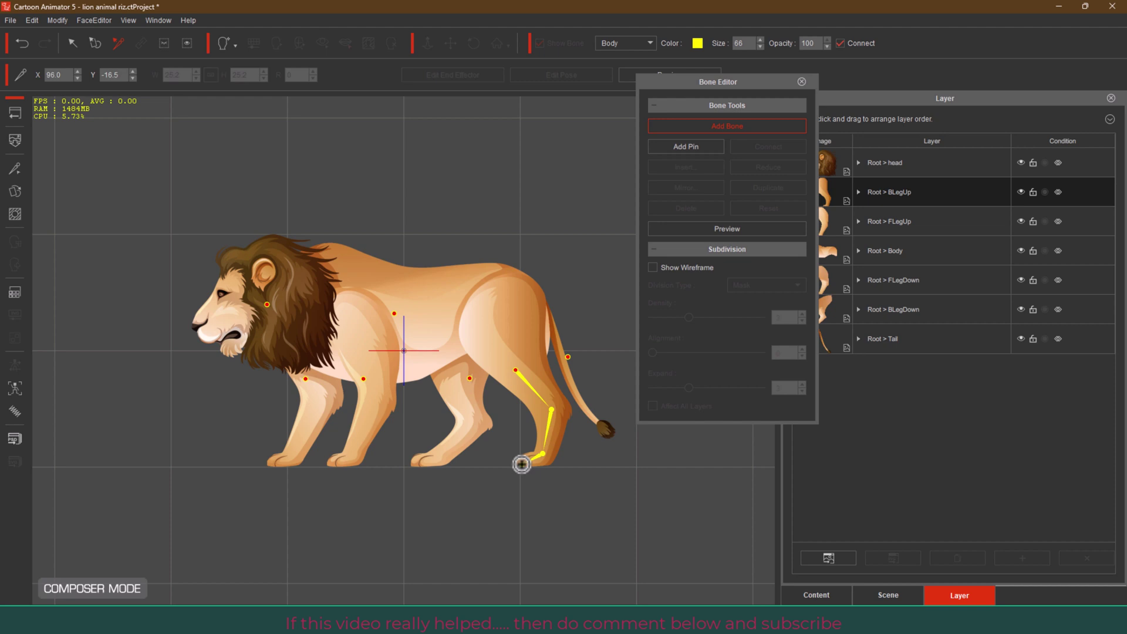
left_click(522, 464)
right_click(506, 444)
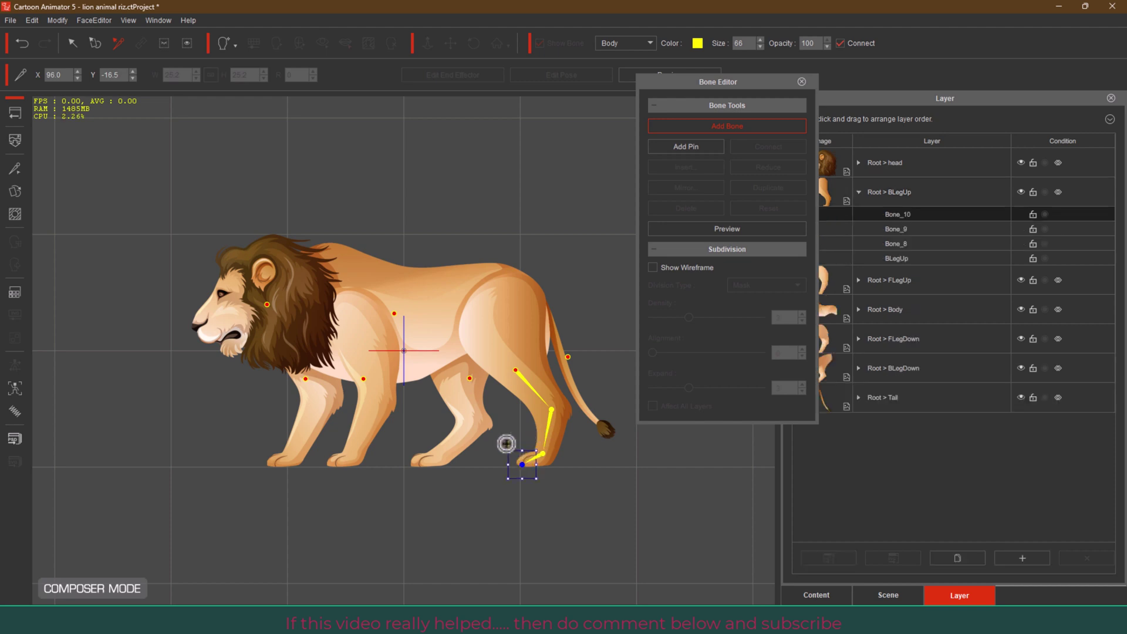
left_click(552, 410)
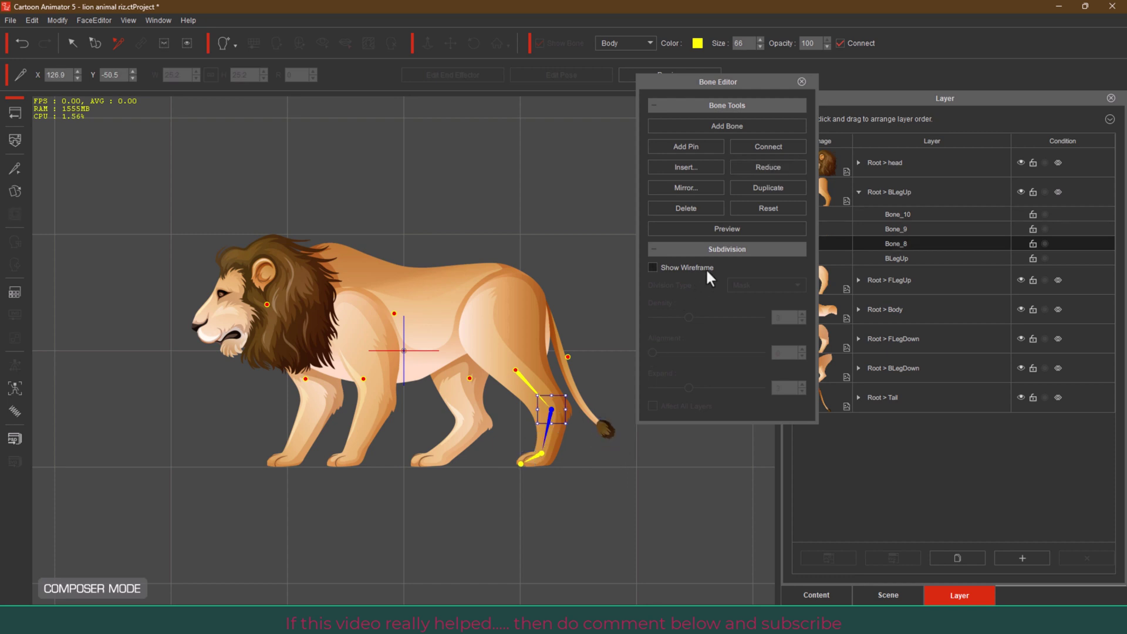
left_click(723, 229)
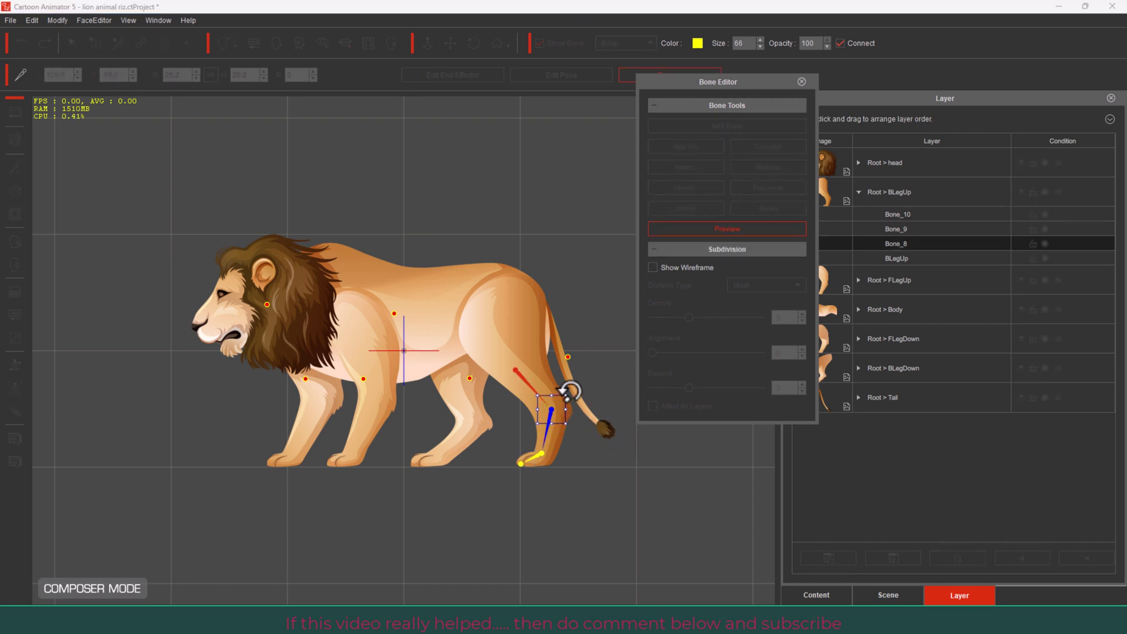
Bend the lion's lower back leg at the knee, then exit preview to reset the pose
mouse_move(570, 391)
left_mouse_down()
mouse_move(577, 397)
mouse_move(546, 433)
left_mouse_up()
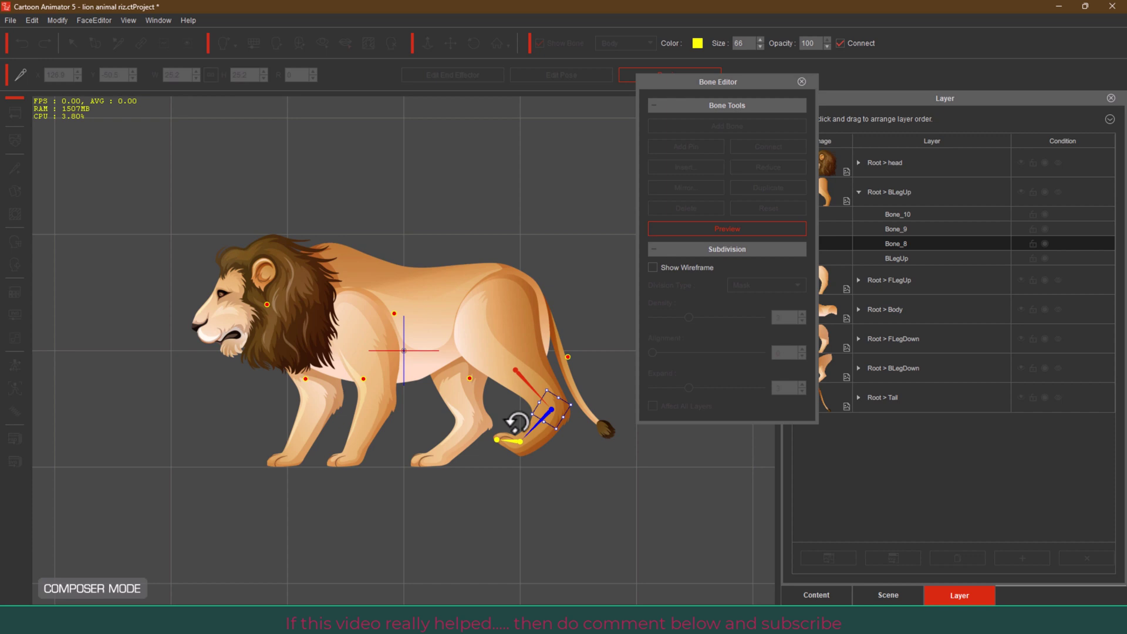
left_click(700, 231)
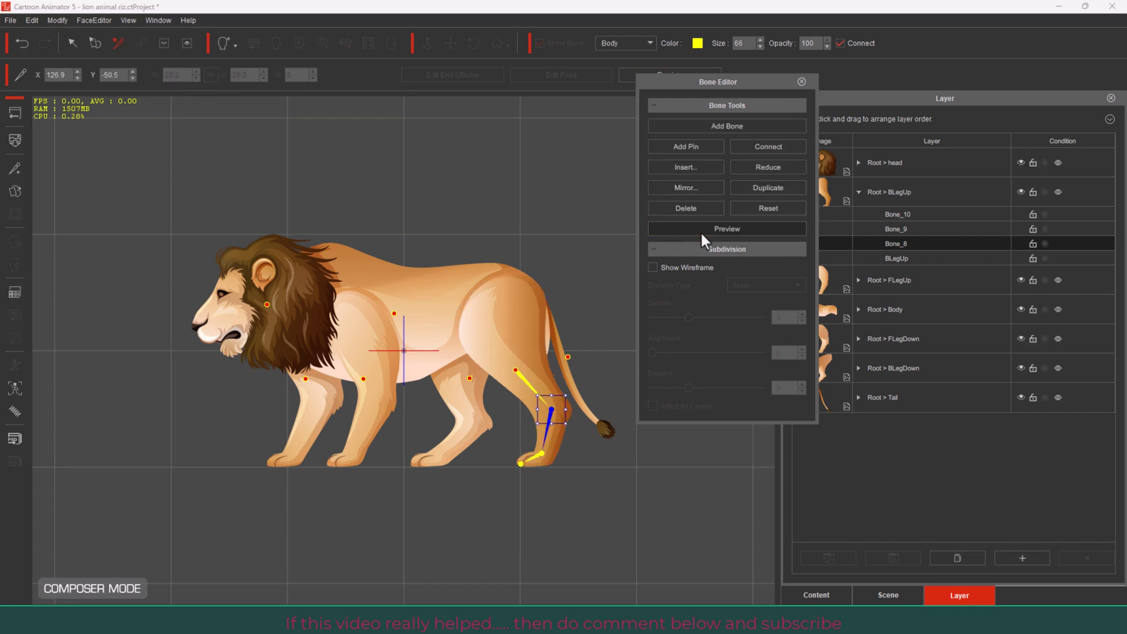
Close the Bone Editor, go back to the stage, and hide the Timeline
left_click(801, 82)
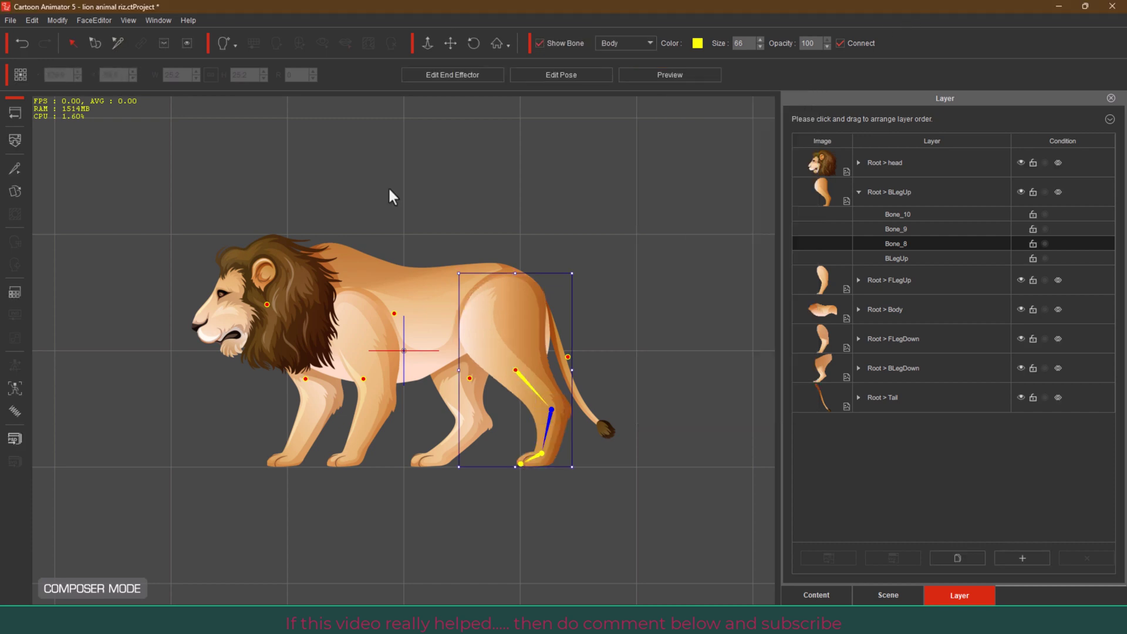
left_click(14, 114)
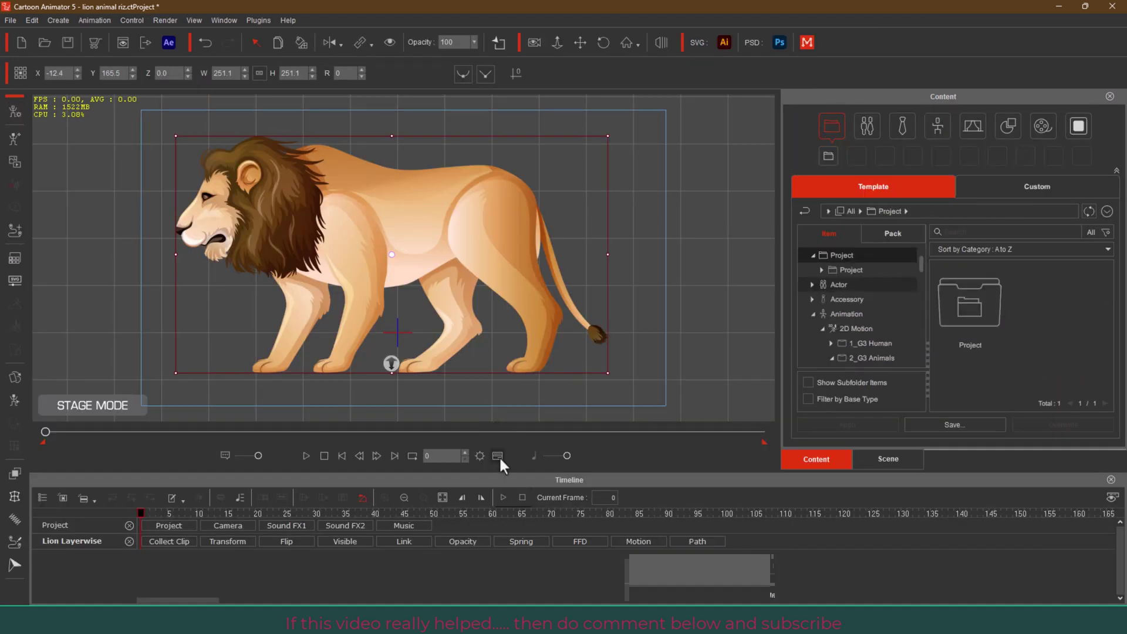
left_click(497, 456)
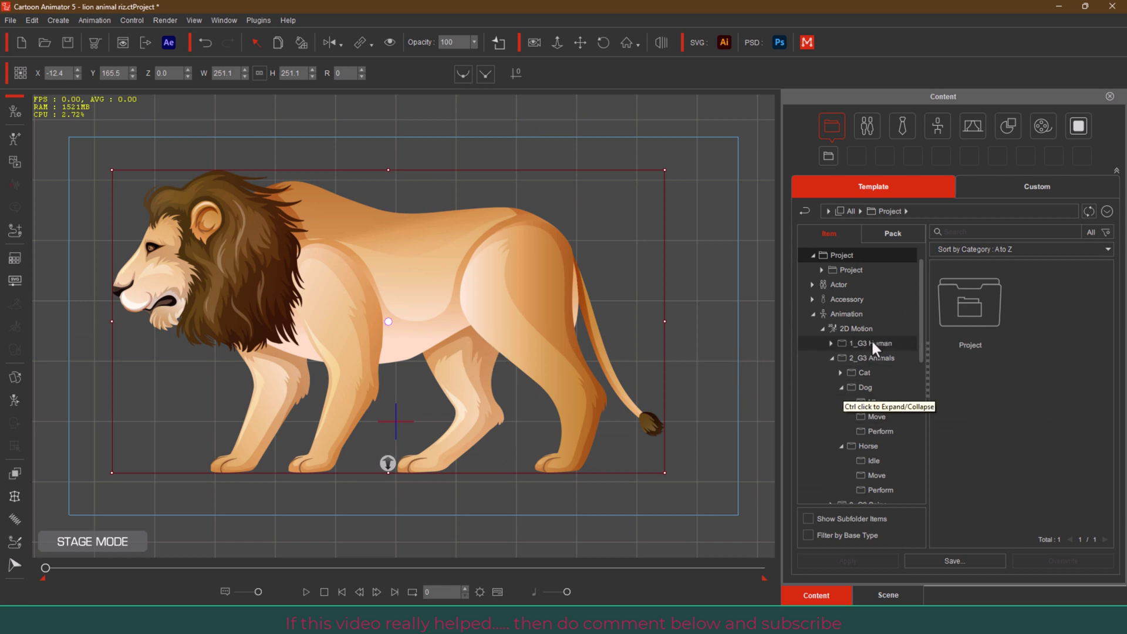
scroll(858, 308, "up", 1)
Browse Content > Actor > Animals, comparing the G3 360 Animals and G3 Animals folders
left_click(837, 298)
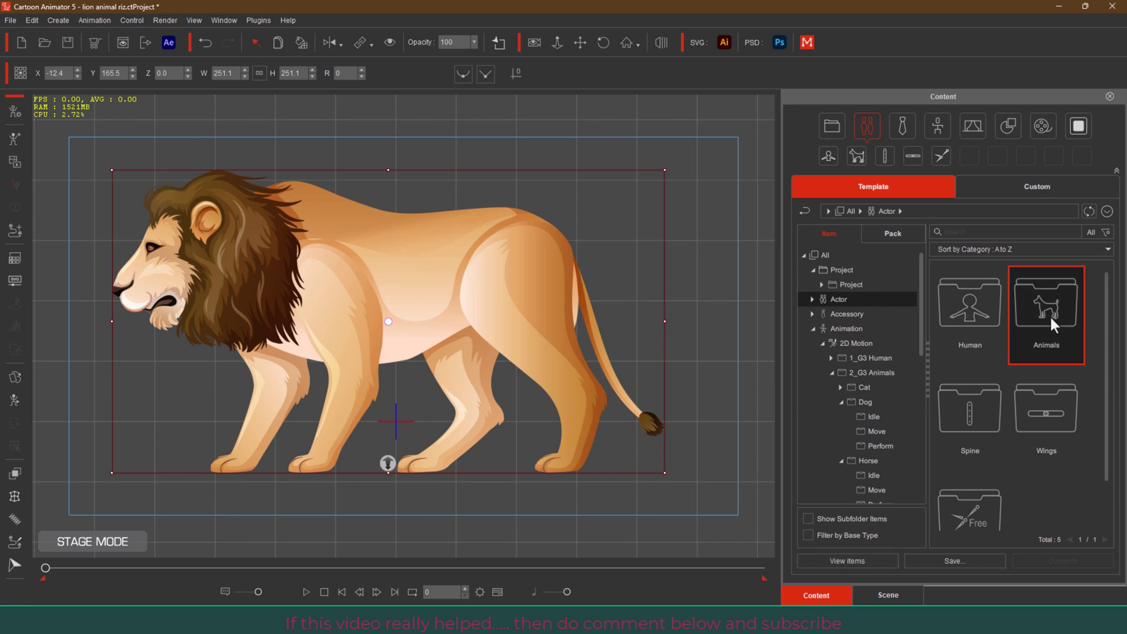
double_click(1050, 315)
left_click(992, 435)
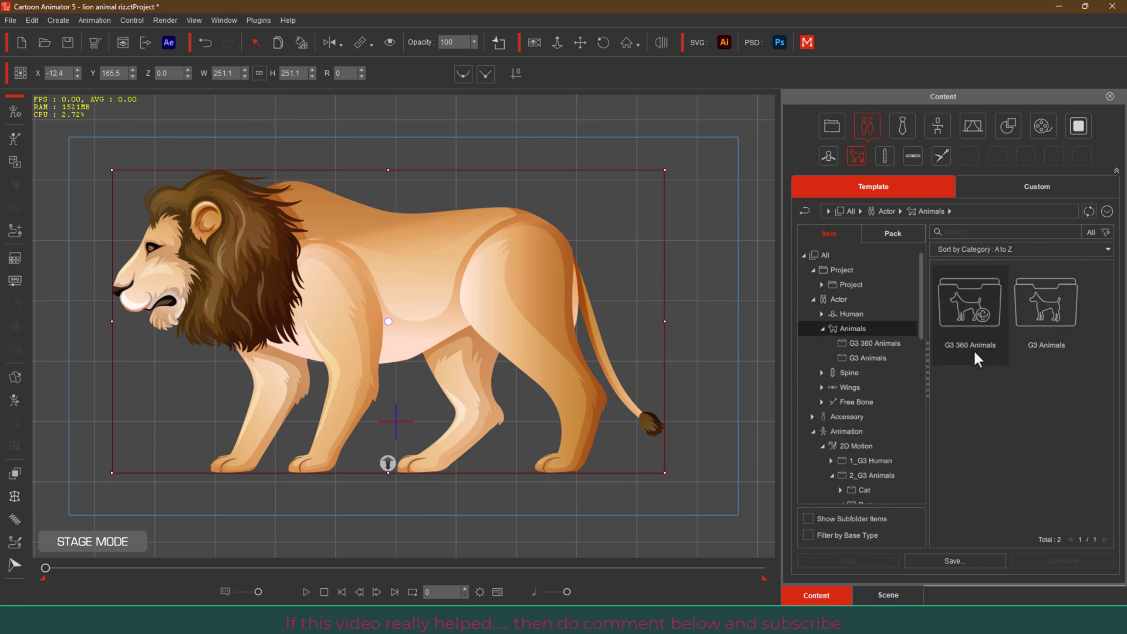
left_click(973, 349)
left_click(1038, 323)
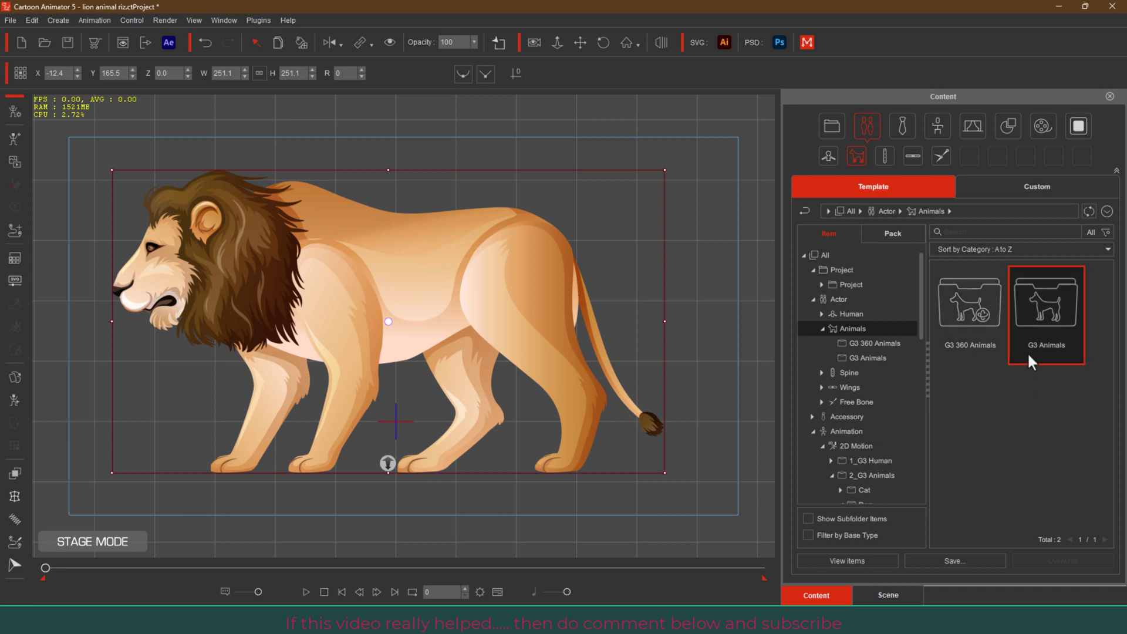
left_click(958, 349)
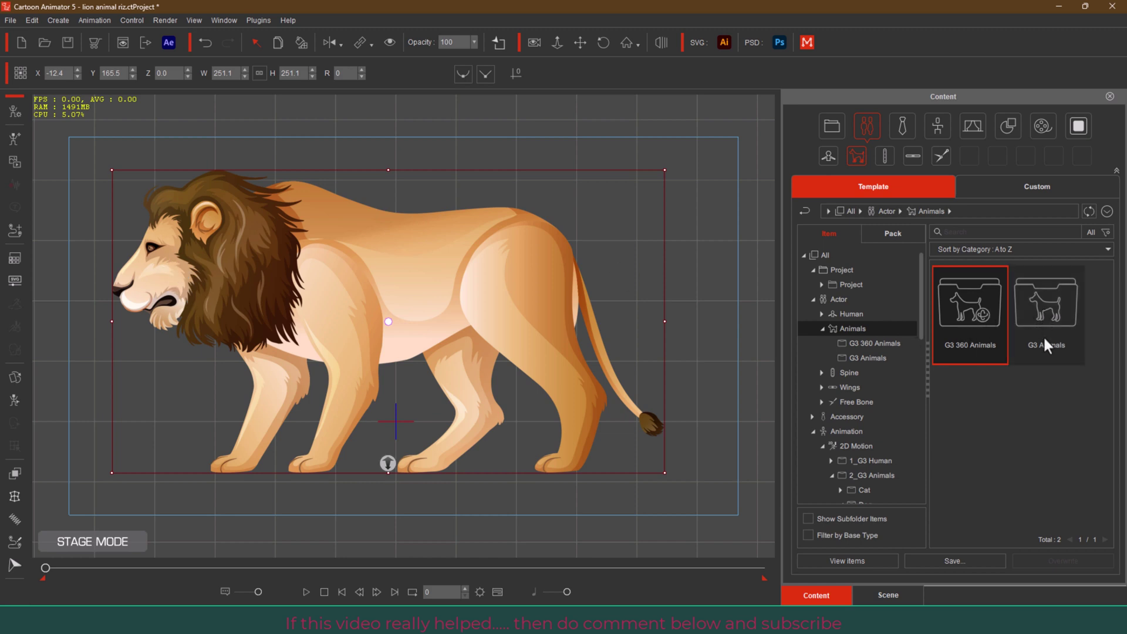
Open the G3 Animals folder and select the Cat Motion Bone template
double_click(1043, 315)
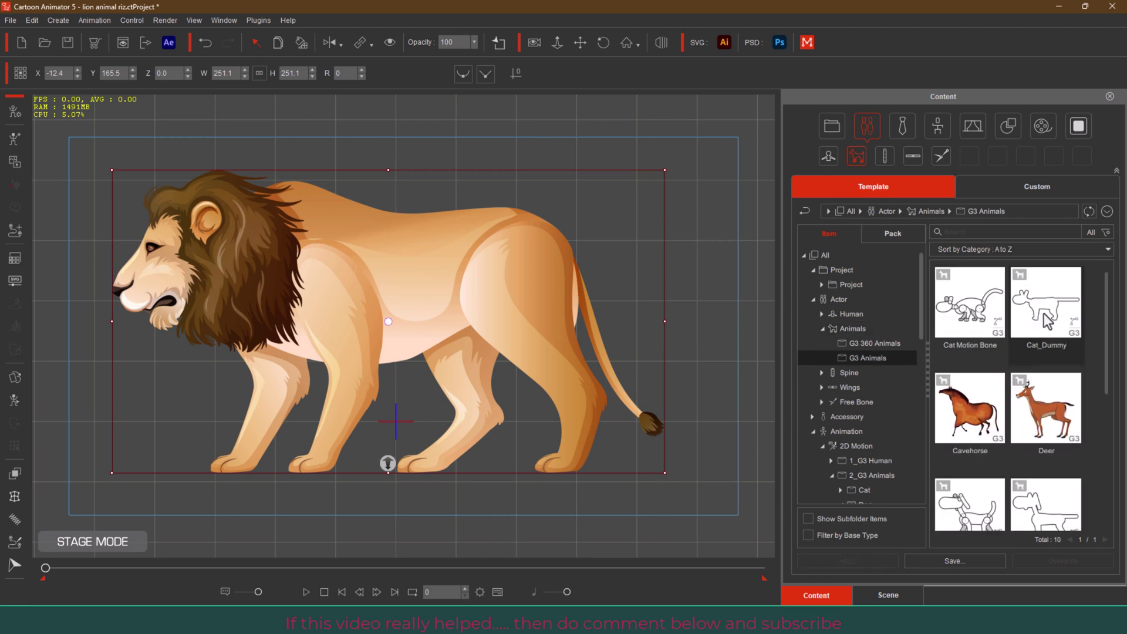
scroll(998, 365, "down", 2)
scroll(1002, 362, "down", 3)
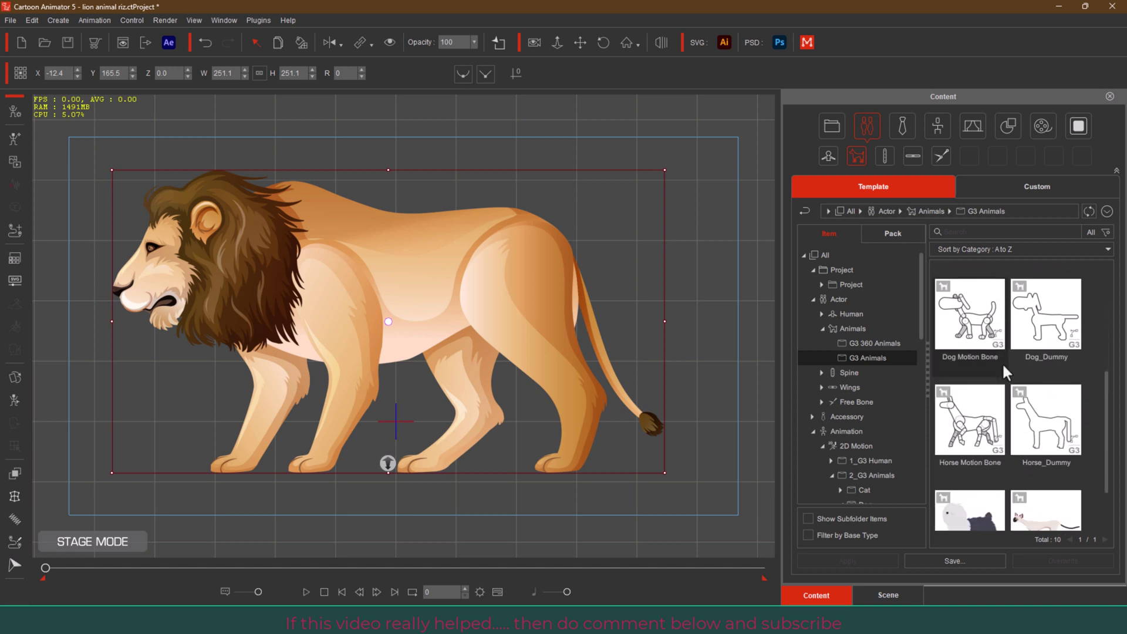
scroll(1003, 367, "down", 2)
scroll(1005, 413, "up", 1)
scroll(1002, 410, "up", 1)
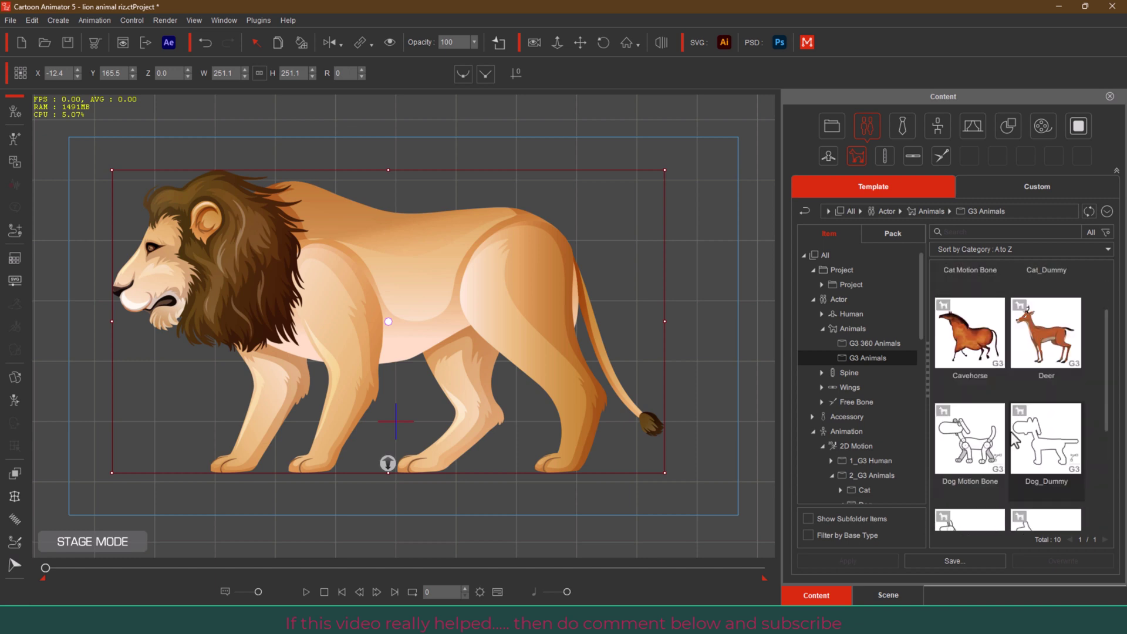
scroll(1001, 406, "up", 1)
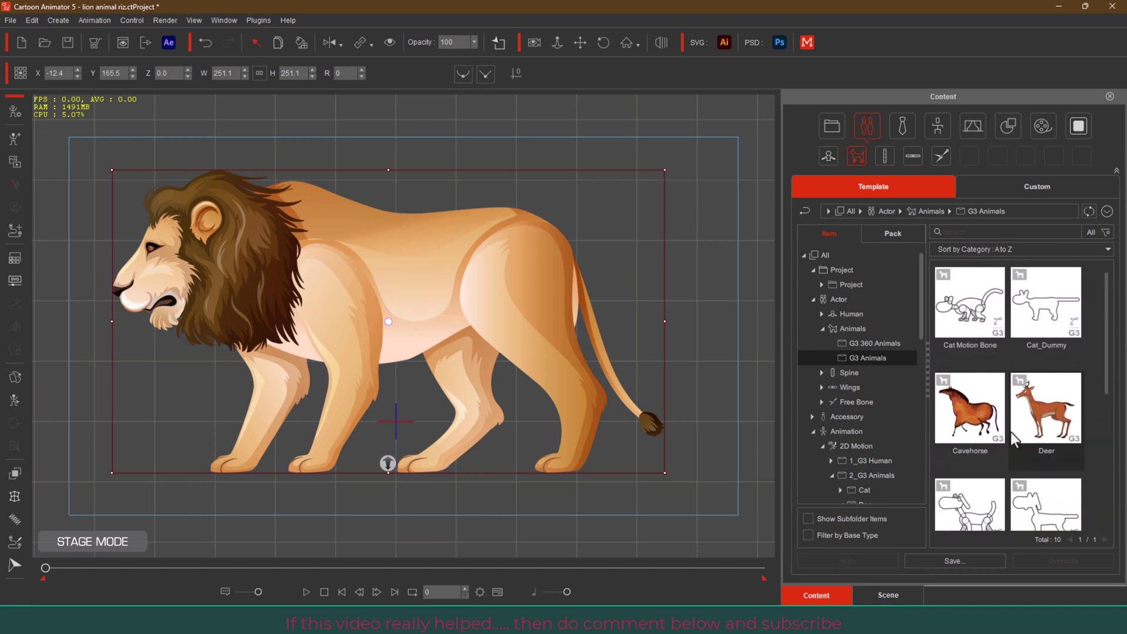
left_click(973, 326)
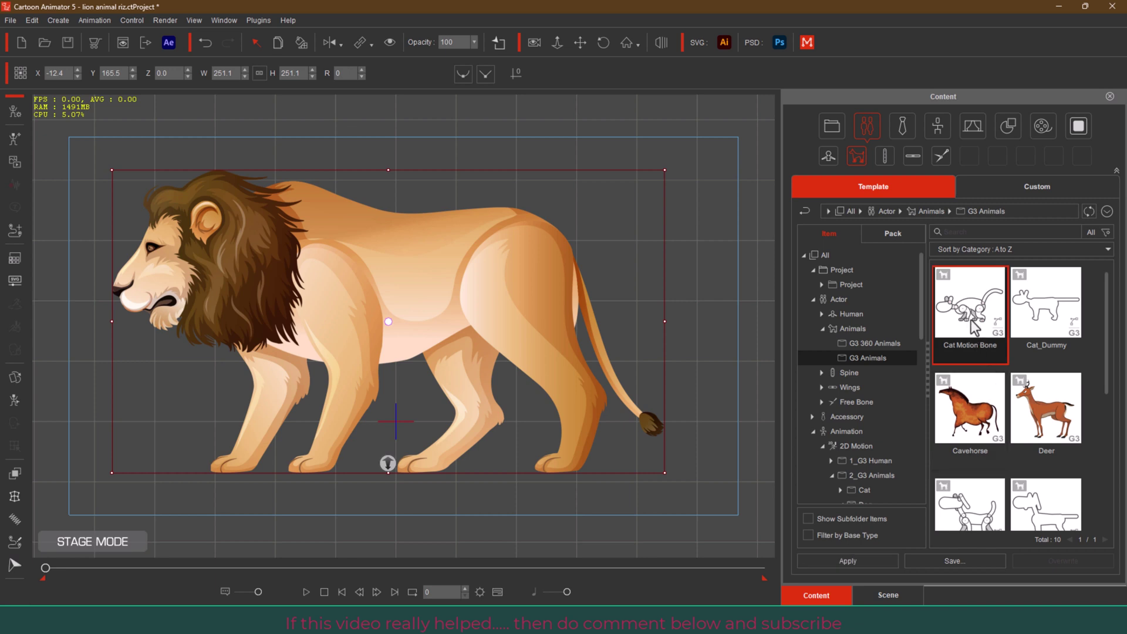
Place the Cat Motion Bone actor over the lion and choose Edit in Bitmap Editor
left_click_drag(973, 326, 684, 288)
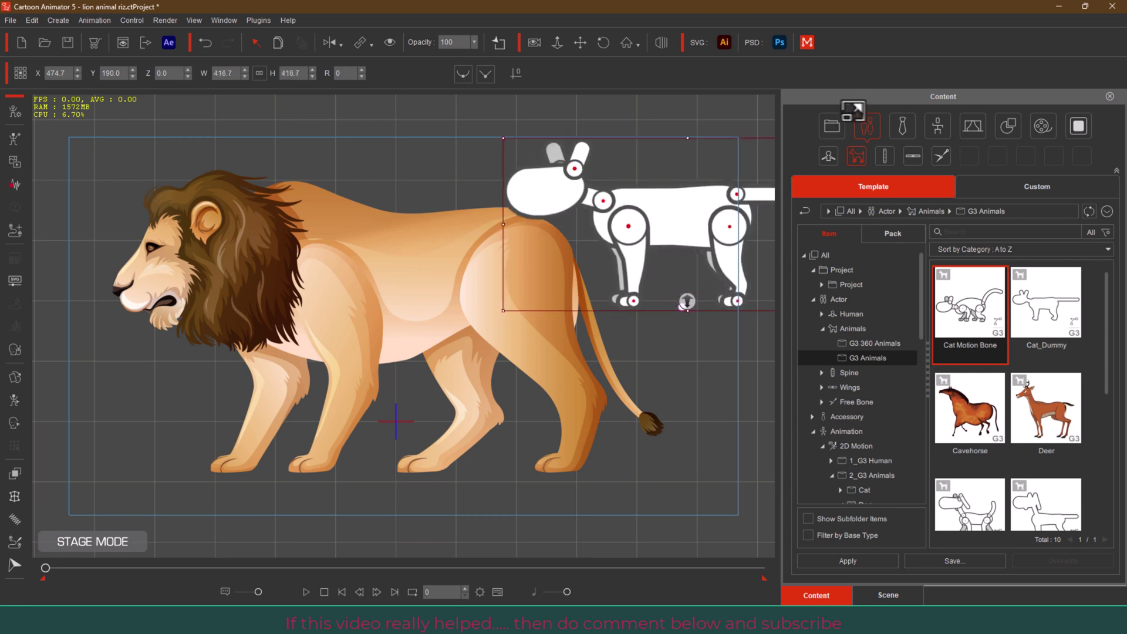
left_click_drag(687, 224, 541, 219)
right_click(541, 219)
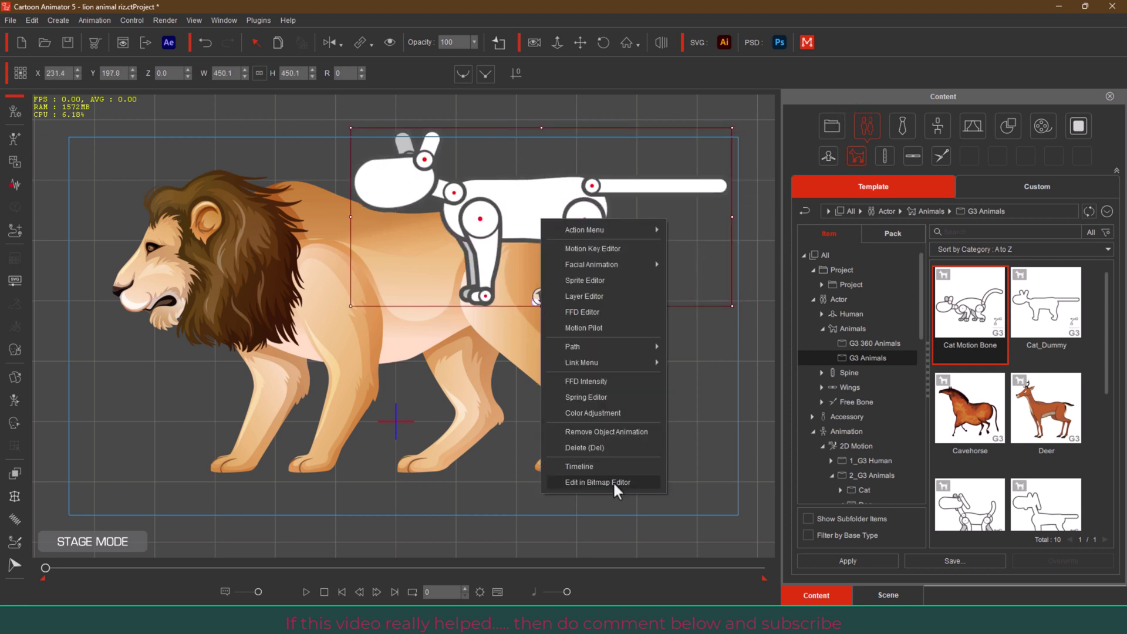
left_click(614, 484)
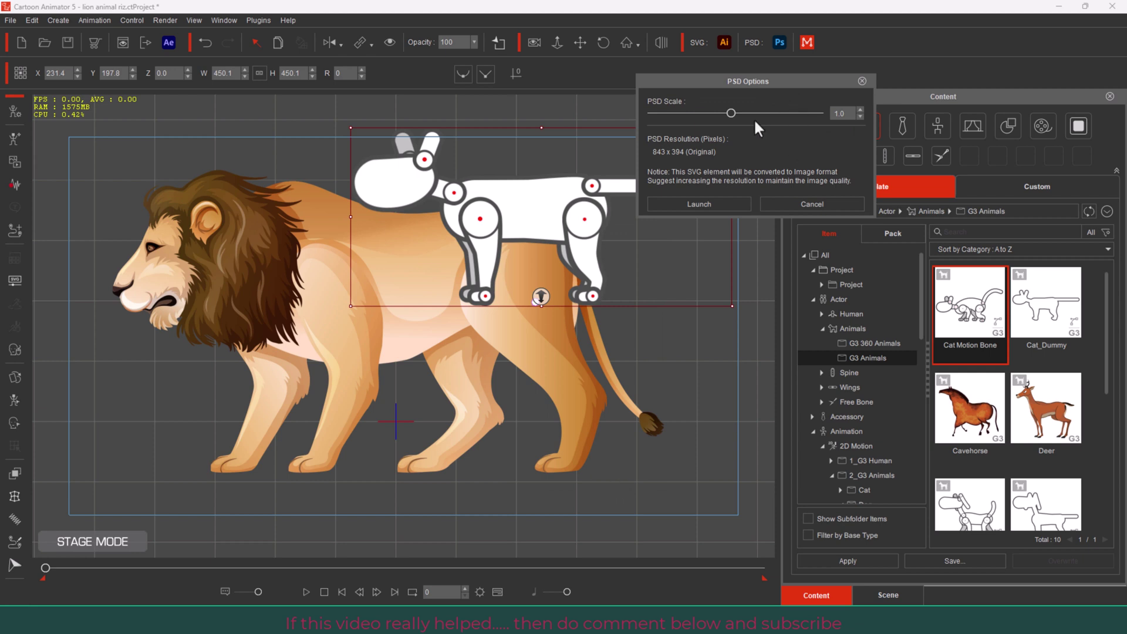
Launch the cat in the bitmap editor at PSD Scale 2.0, accepting bitmap conversion
left_click_drag(730, 114, 866, 125)
left_click(713, 204)
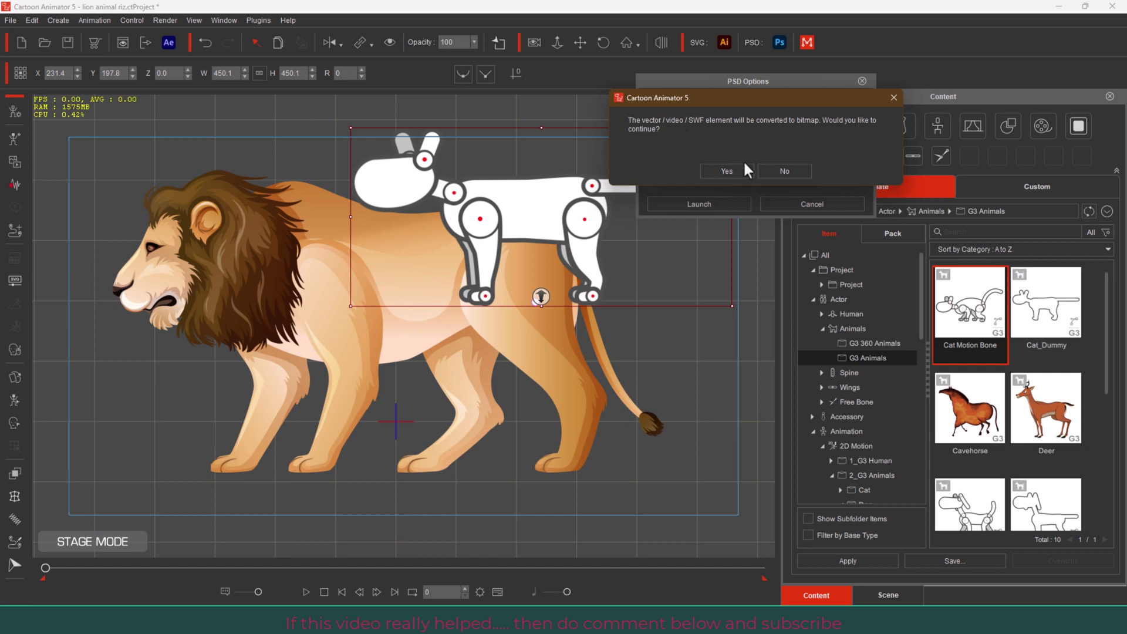
left_click(742, 171)
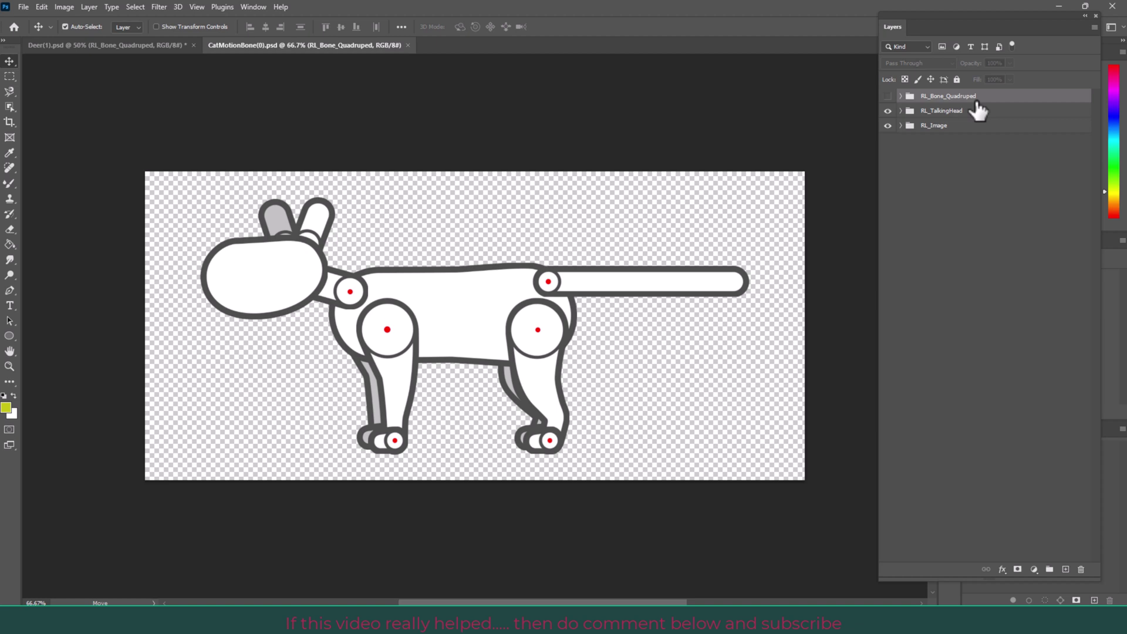
Toggle the RL_Bone_Quadruped group on and off, then hide the RL_TalkingHead and RL_Image groups
left_click(888, 96)
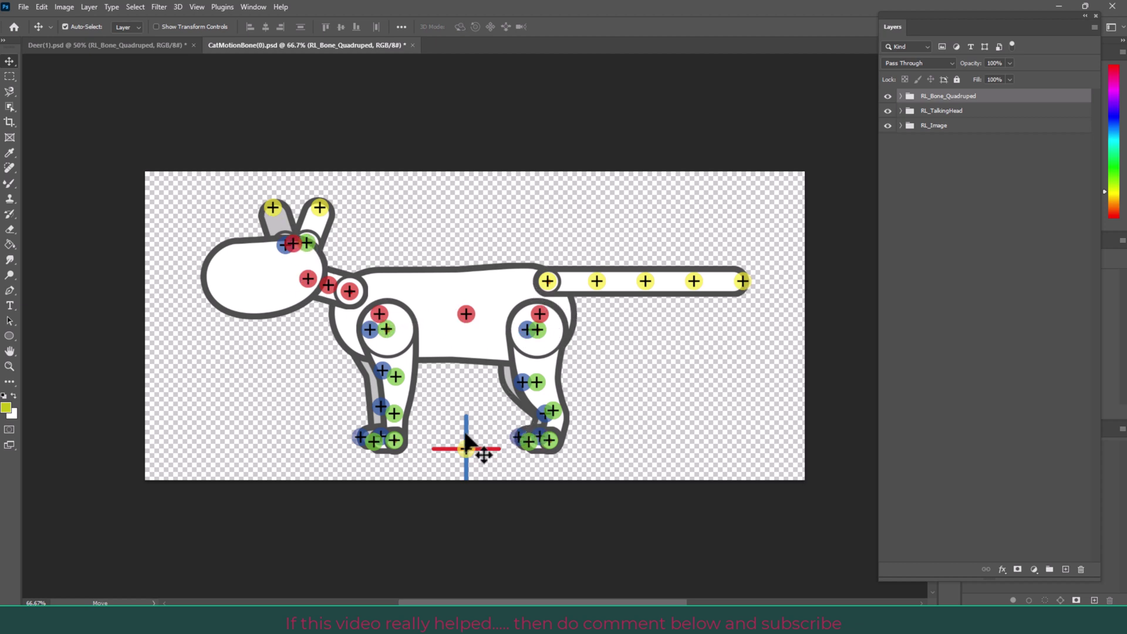
left_click(887, 95)
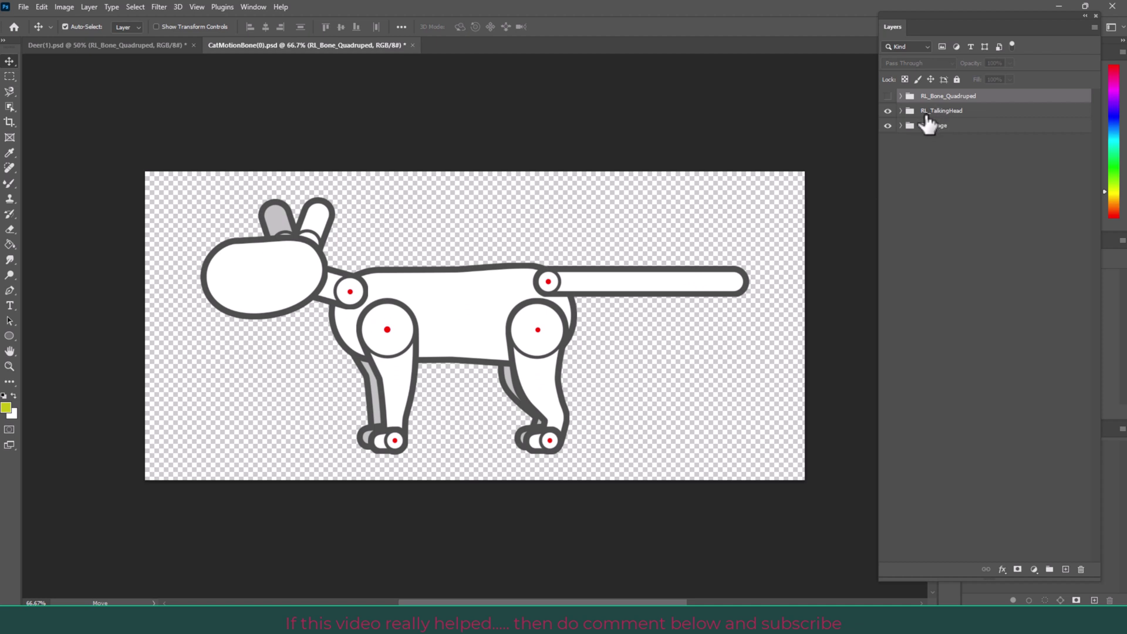
left_click_drag(887, 110, 889, 125)
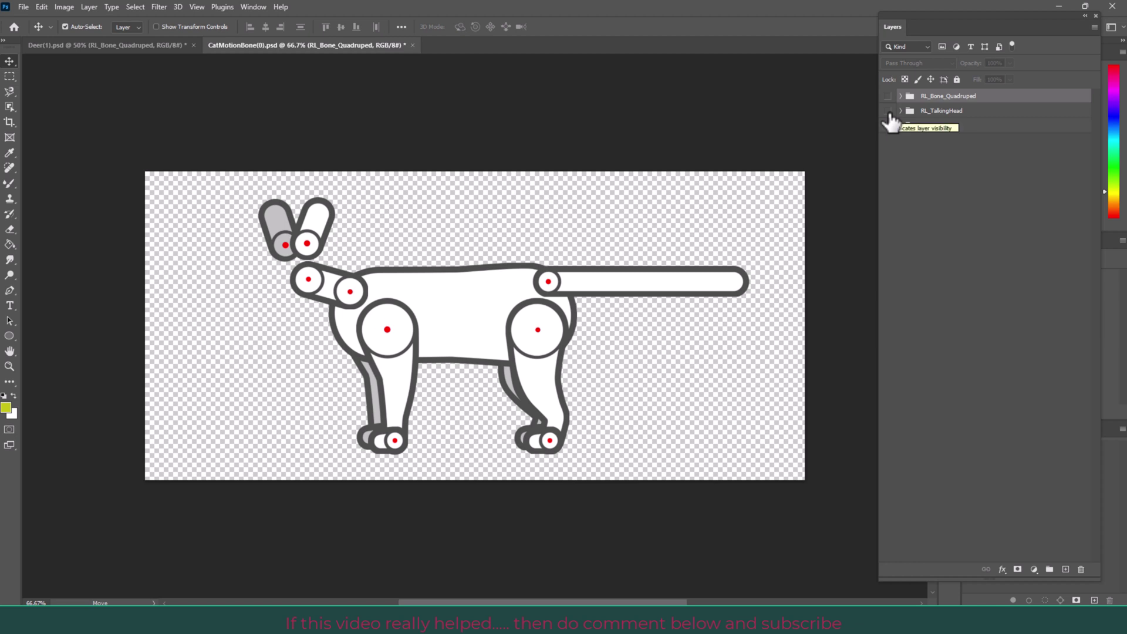
Toggle the RL_Image and RL_TalkingHead groups' visibility, leaving all groups shown
left_click(888, 125)
left_click(948, 112)
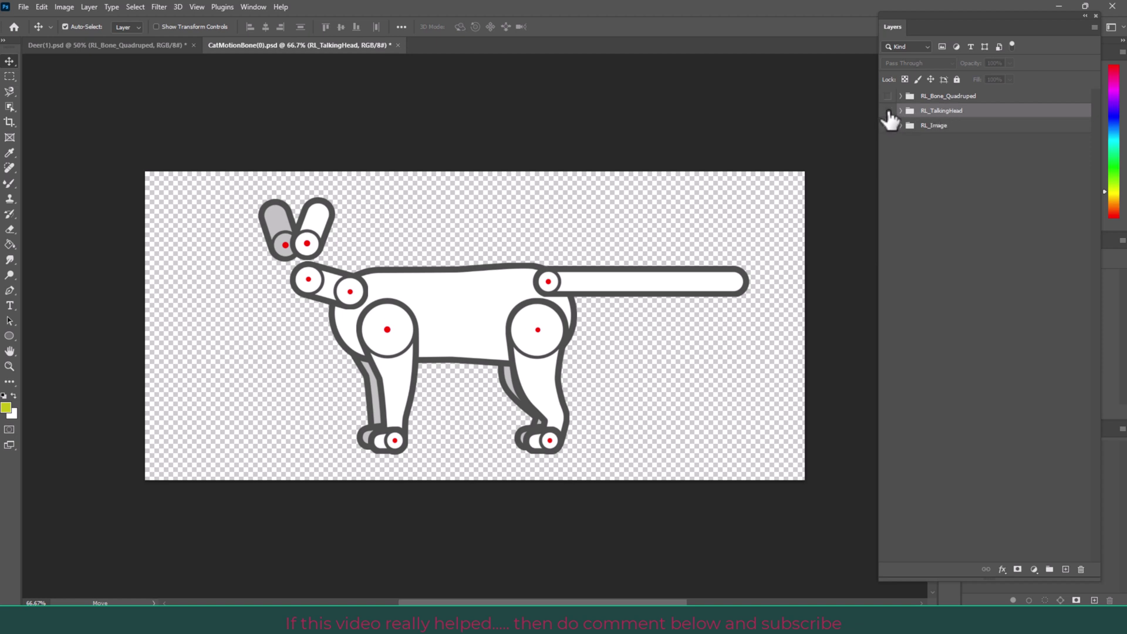
left_click(888, 125)
left_click(932, 97)
left_click(934, 110)
left_click(887, 125)
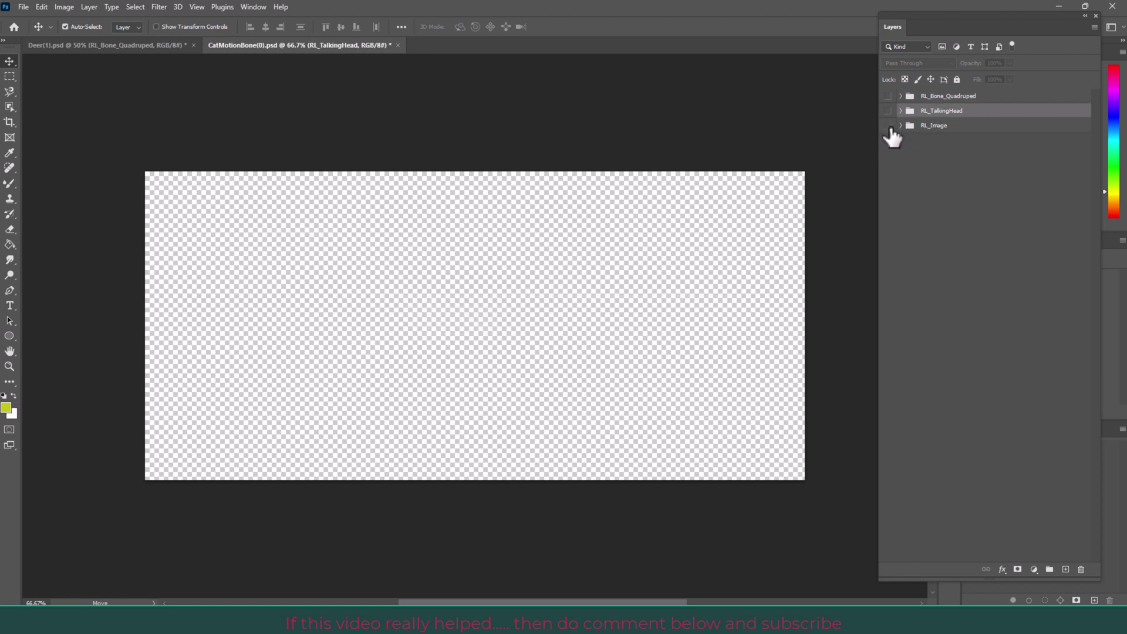
left_click(888, 126)
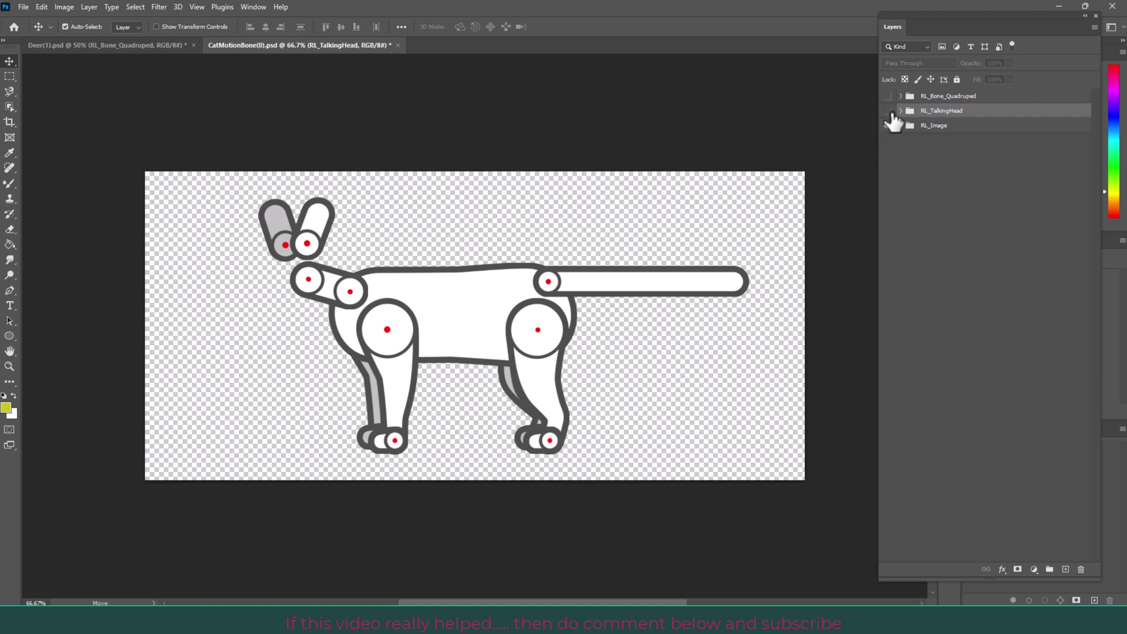
left_click(888, 110)
Expand RL_TalkingHead > Center > Face folders and select the Face layer
left_click(901, 111)
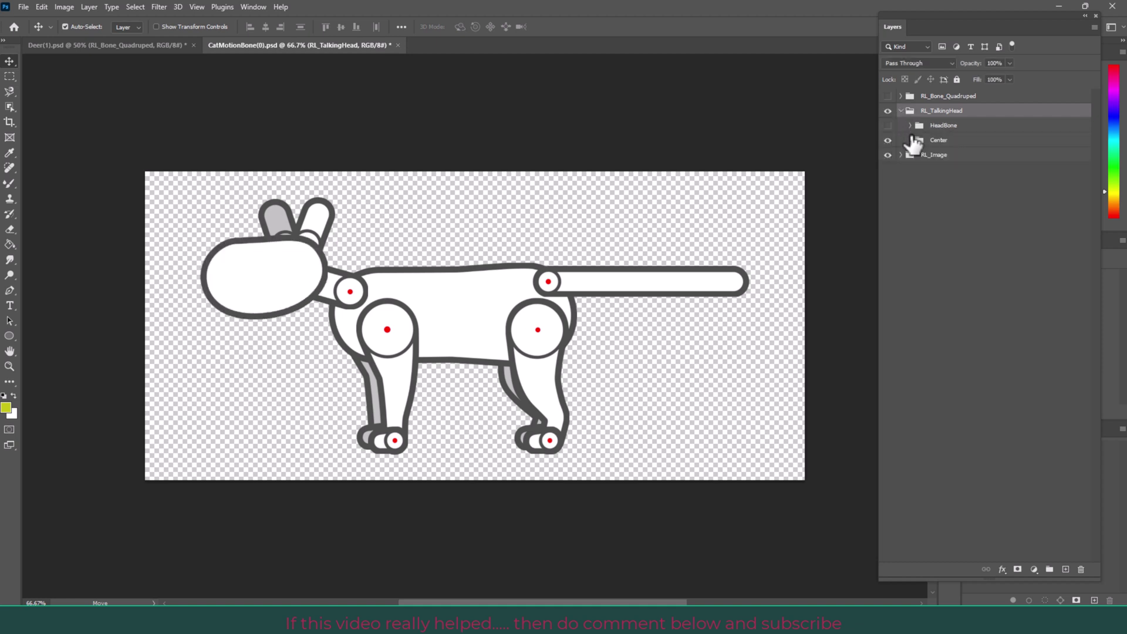
left_click(910, 140)
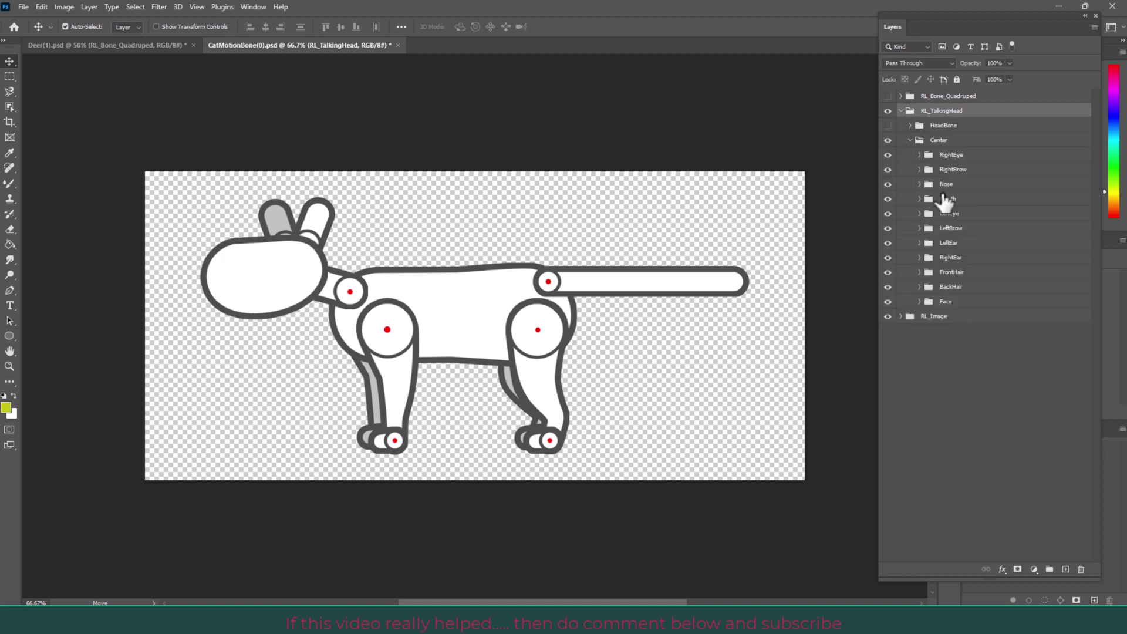
left_click(919, 301)
left_click(927, 316)
left_click(942, 331)
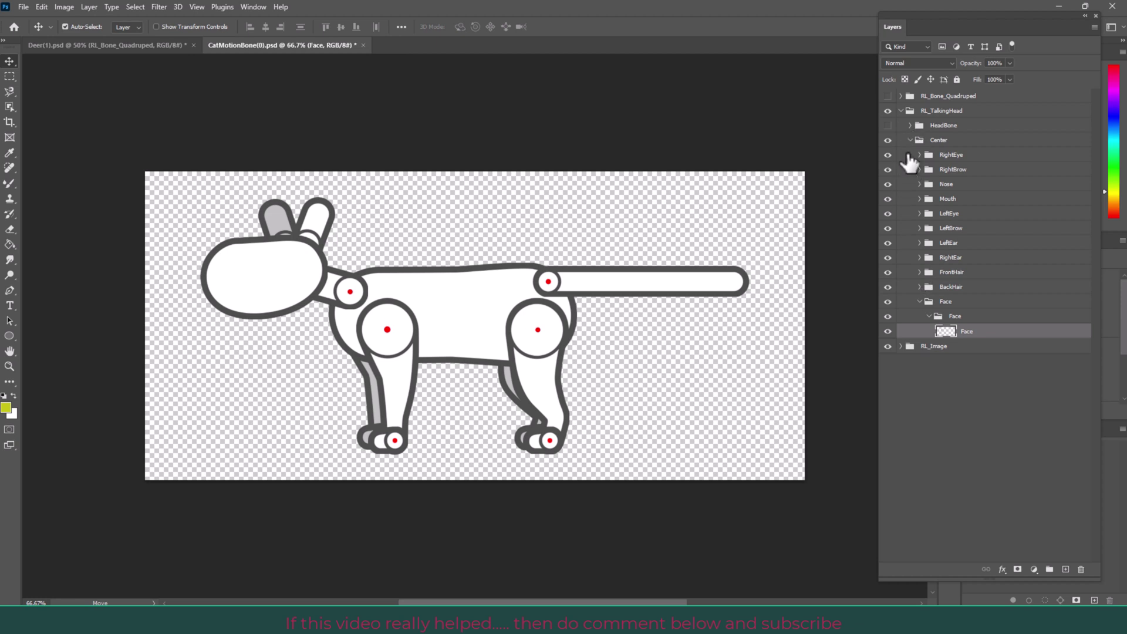
Collapse RL_TalkingHead and close the cat document without saving
left_click(902, 111)
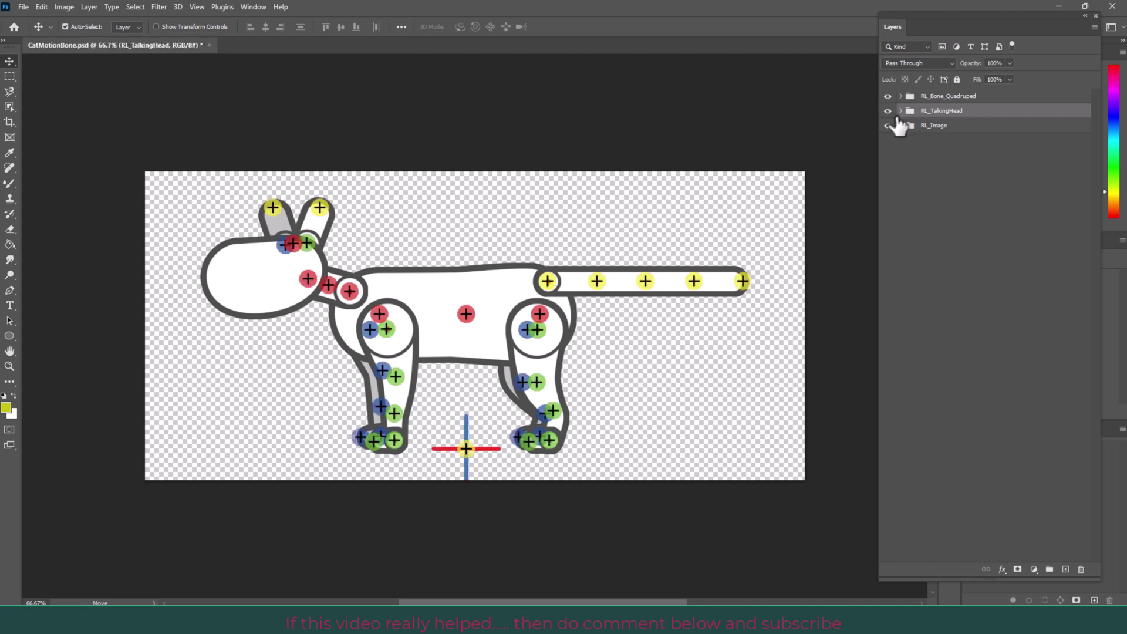
left_click(921, 98)
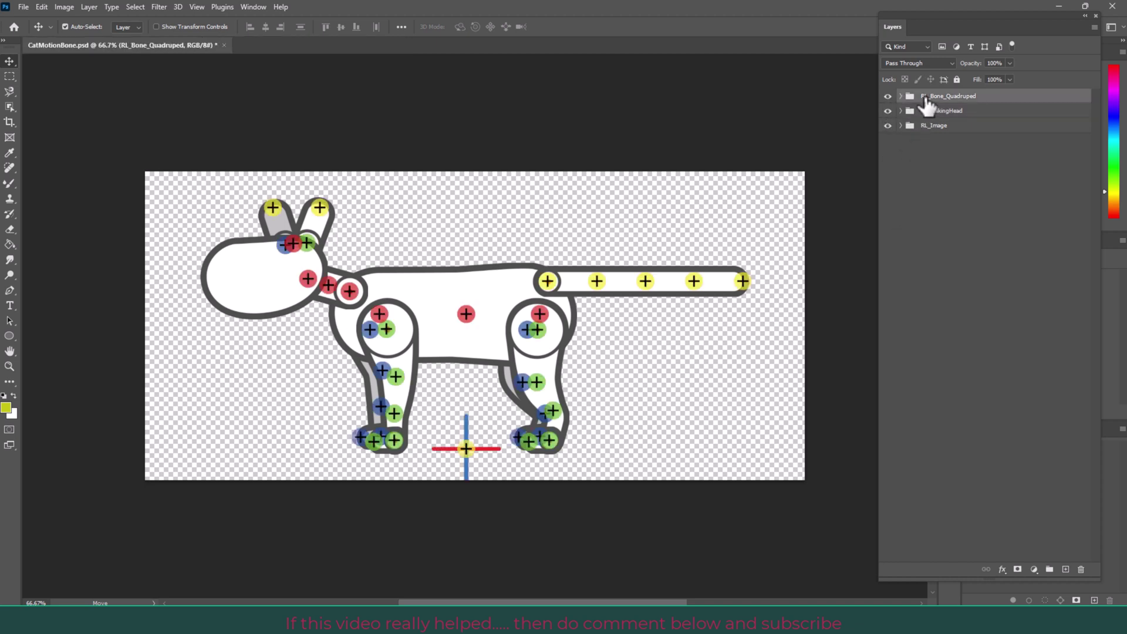
left_click(929, 125)
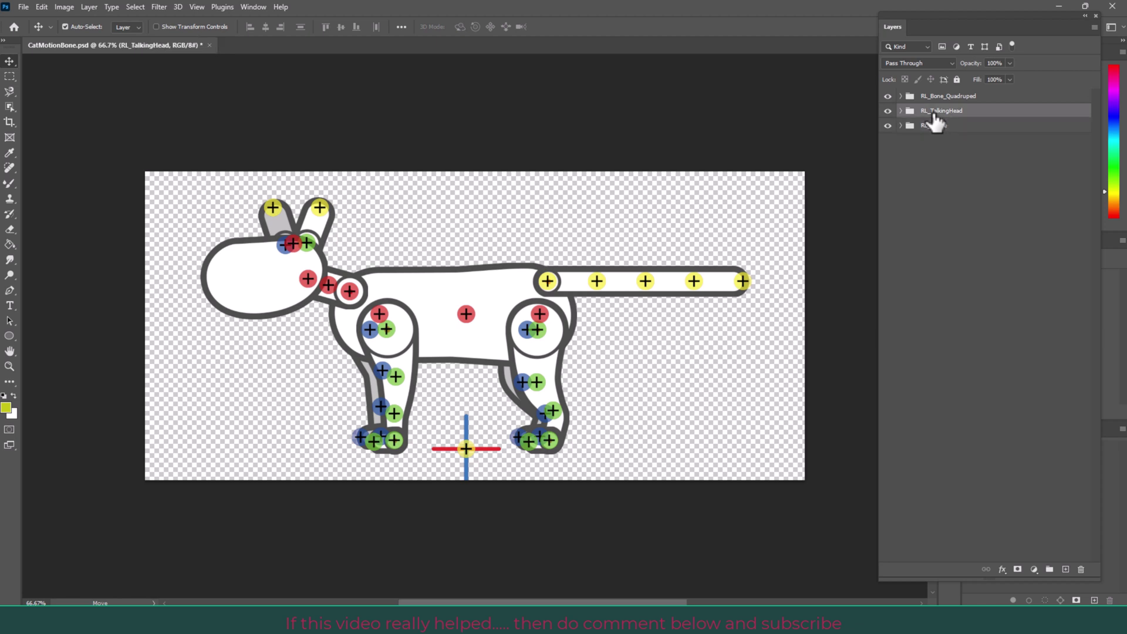
left_click(209, 45)
left_click(558, 230)
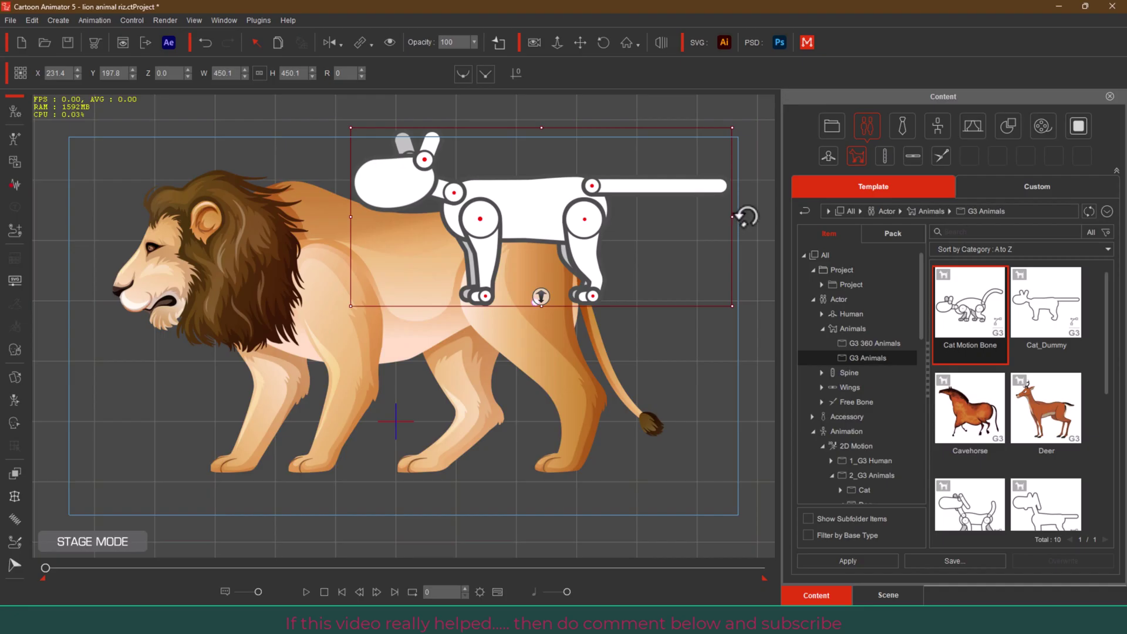
Delete the cat rig from the stage and add the Deer template
left_click(555, 193)
key("Delete")
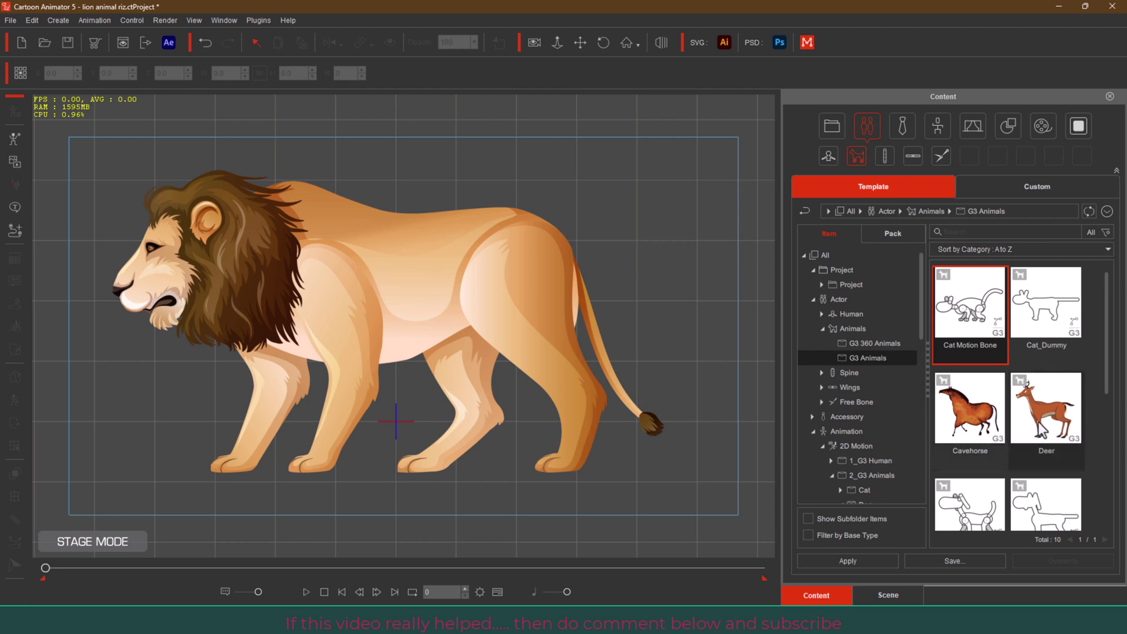
left_click_drag(1038, 421, 669, 306)
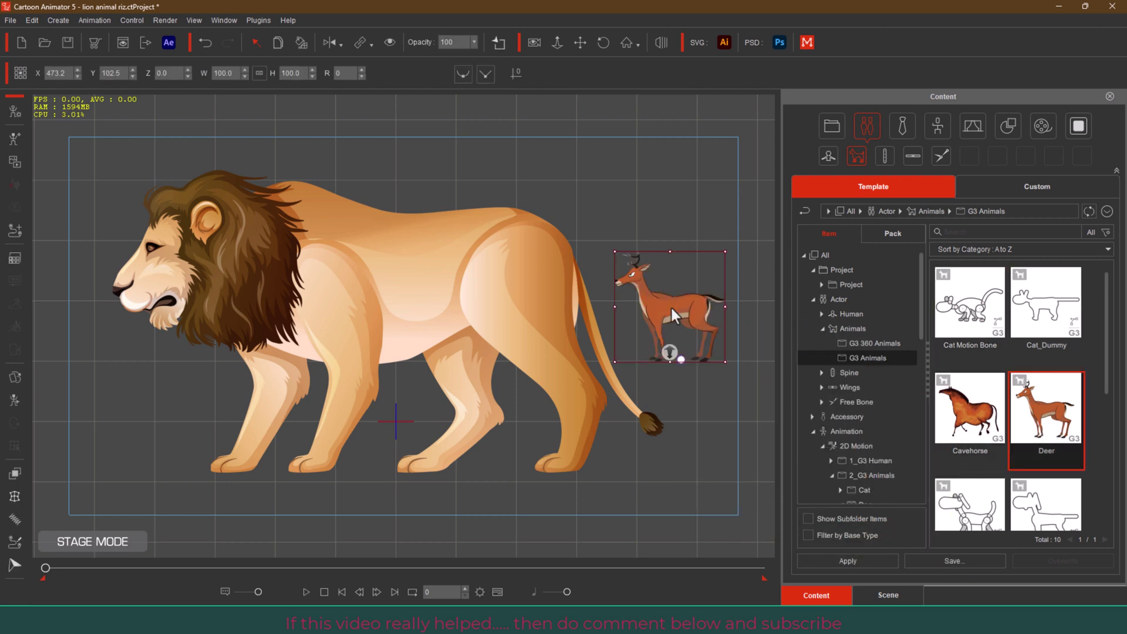
Launch the deer in the bitmap editor via Edit in Bitmap Editor
right_click(690, 313)
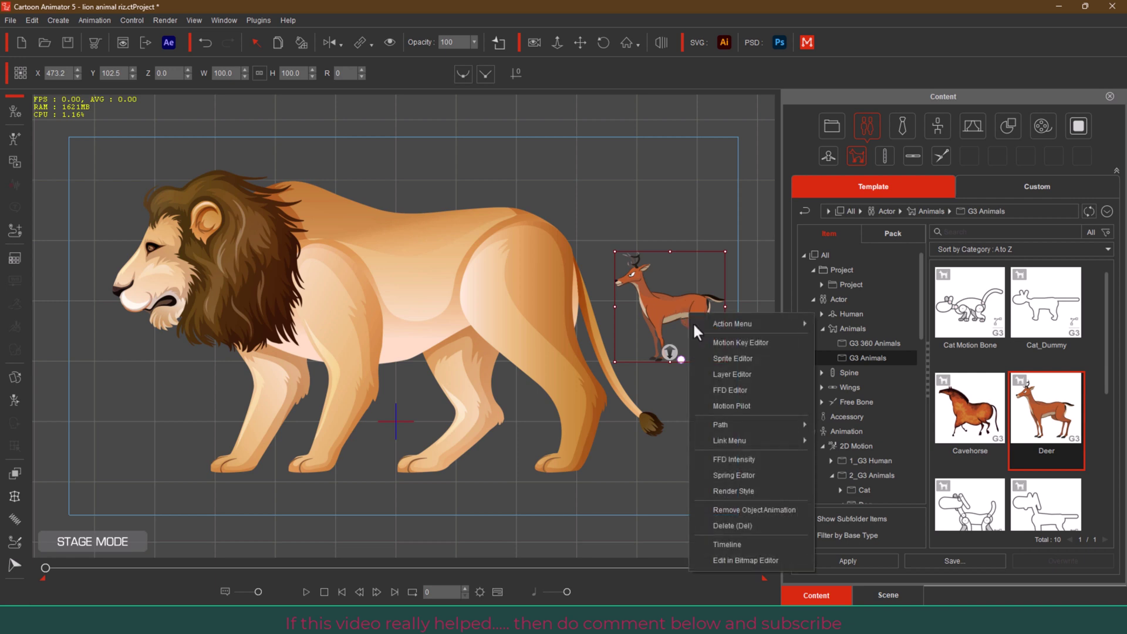
left_click(772, 562)
left_click(729, 176)
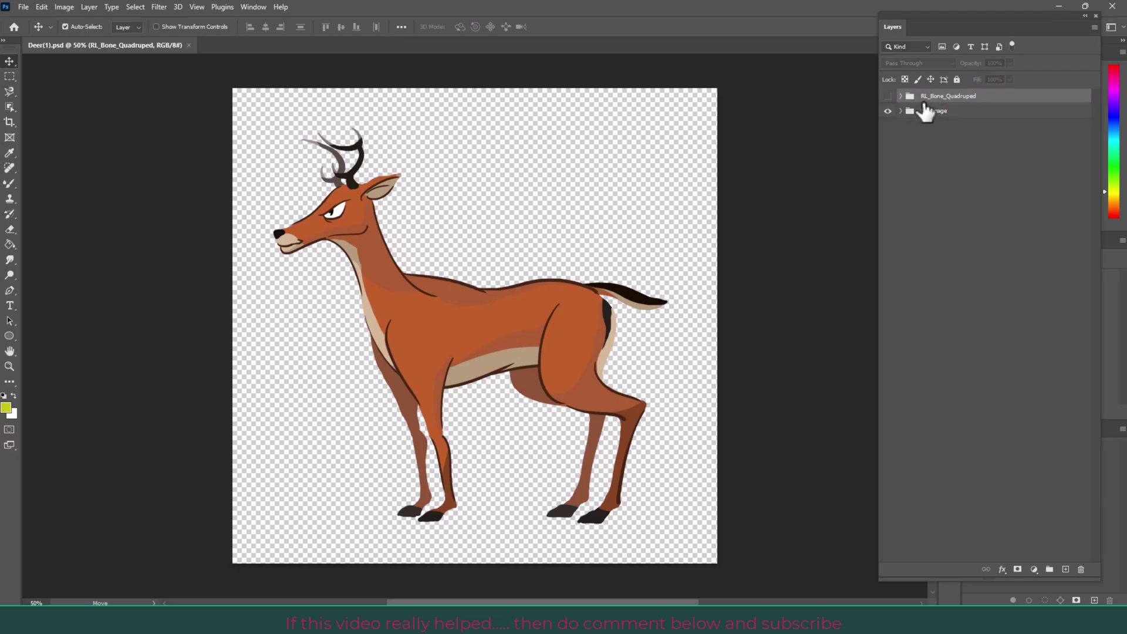
Show the RL_Bone_Quadruped markers over the deer, toggle RL_Image off and on, and expand RL_Image
left_click(887, 110)
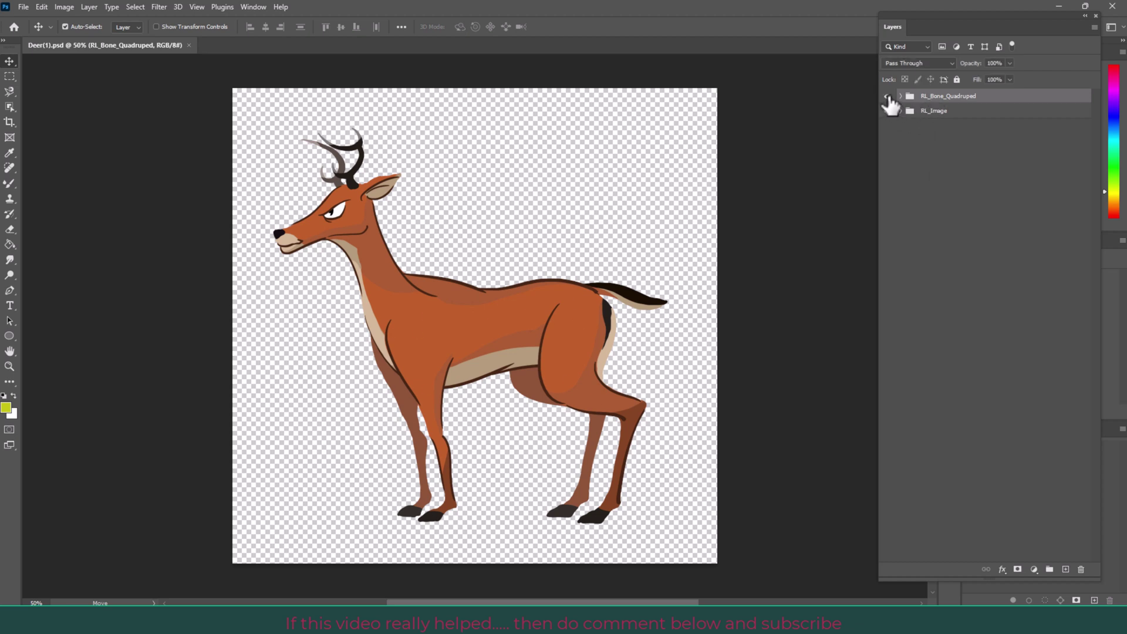
left_click(888, 95)
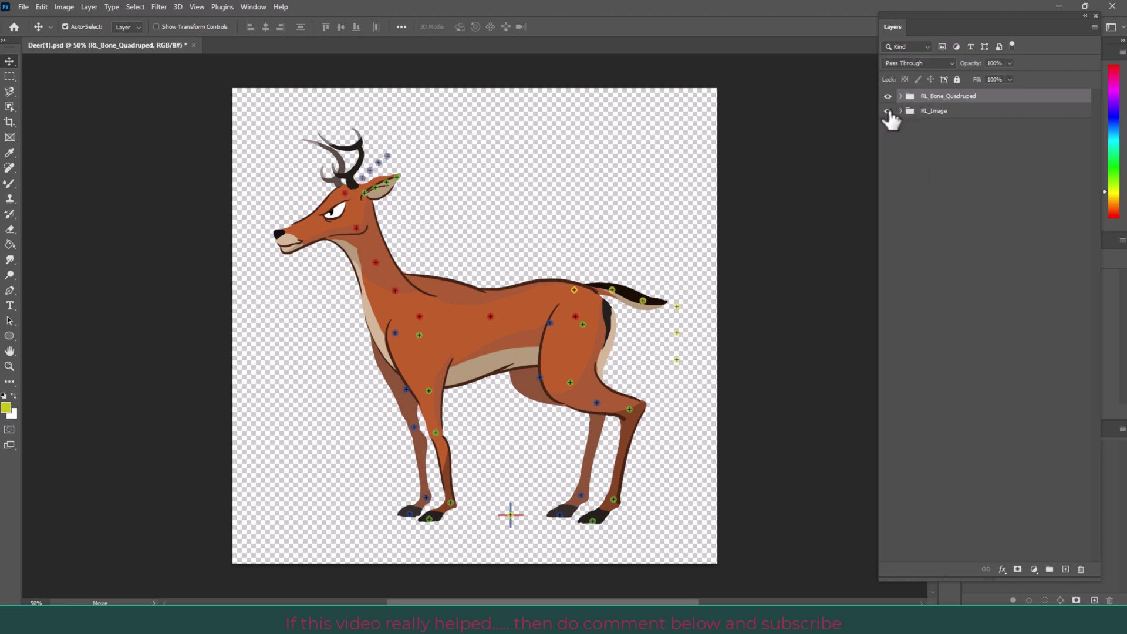
left_click(887, 111)
left_click(887, 111)
left_click(901, 111)
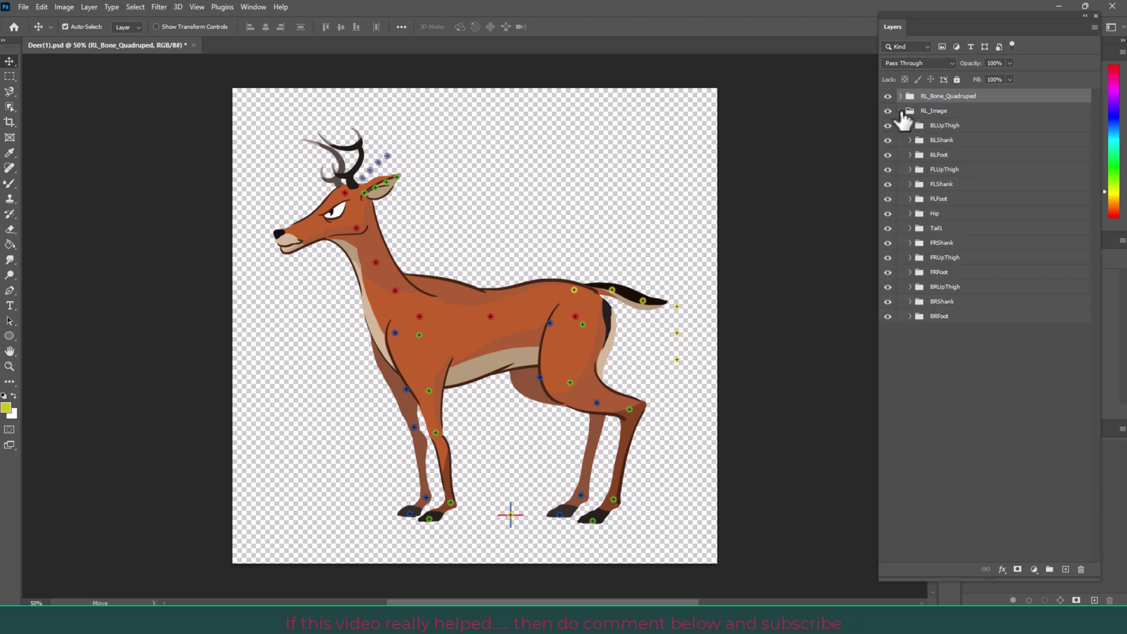